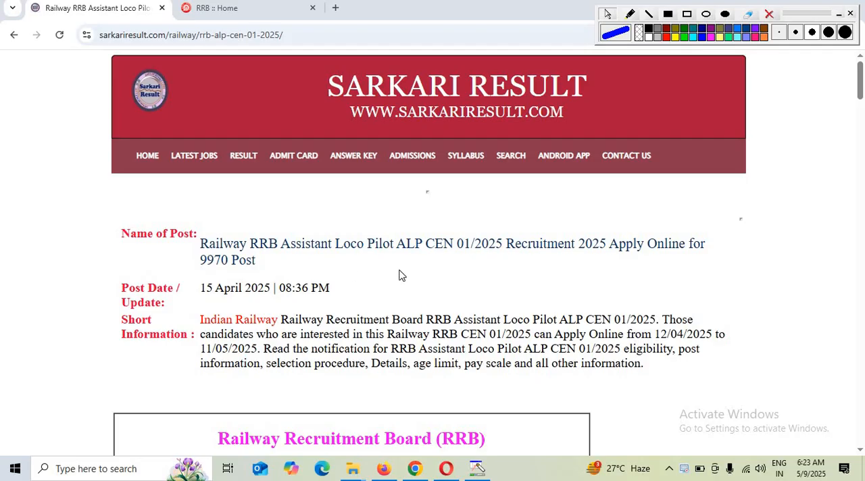
- Review the RRB Assistant Loco Pilot CEN 01/2025 notice for important dates, application fees, age limit and post details
scroll(488, 240, down, 1)
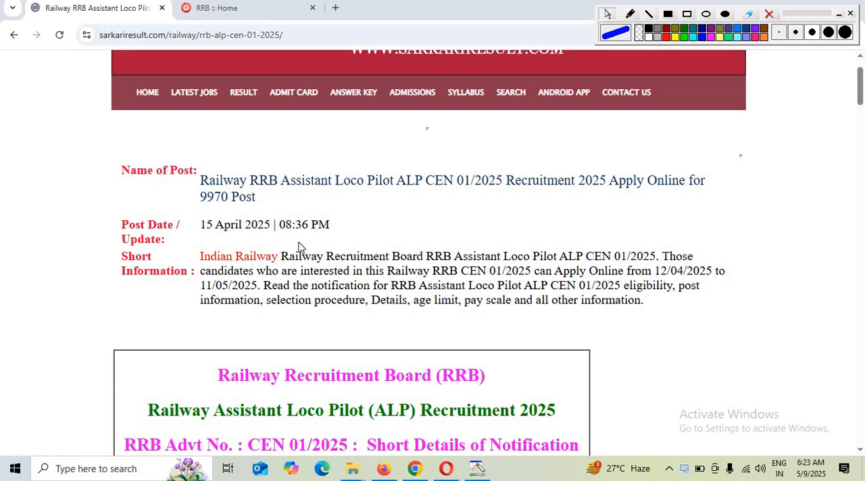
scroll(299, 248, down, 6)
drag(204, 152, 279, 184)
click(243, 230)
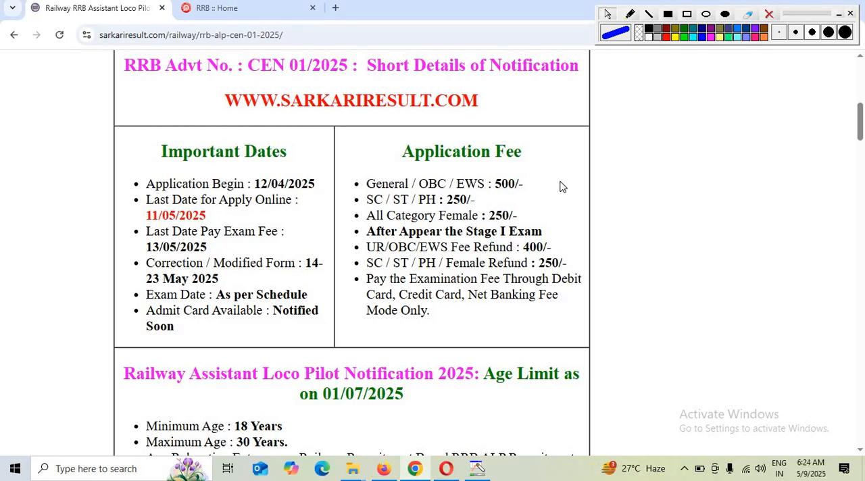
scroll(527, 203, down, 5)
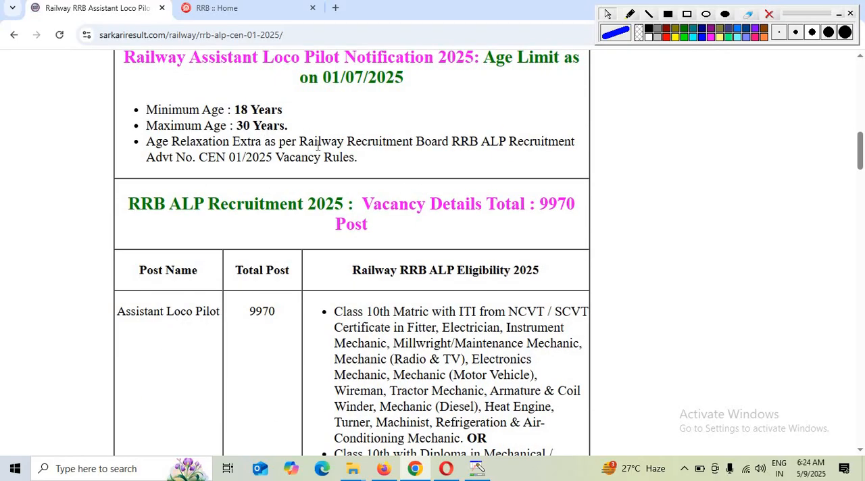
scroll(206, 210, down, 1)
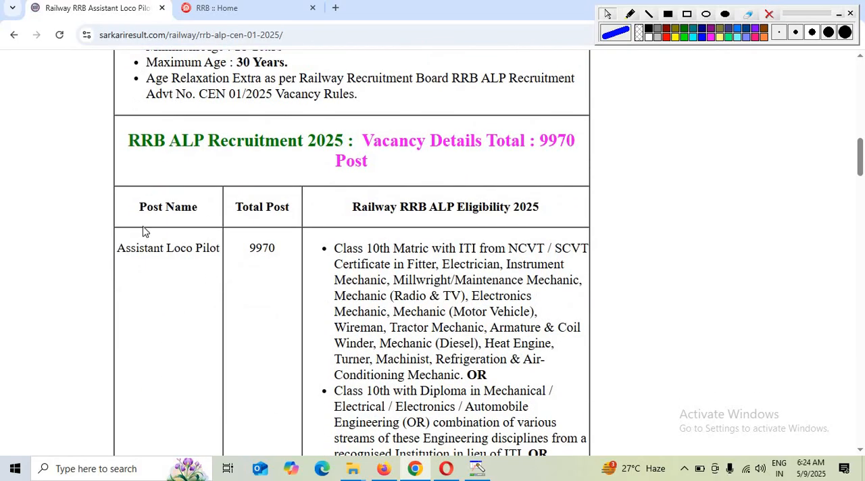
drag(133, 250, 242, 263)
click(241, 263)
- Examine the eligibility requirements, the zone-wise vacancy table and the useful links of the ALP notice
scroll(399, 248, down, 1)
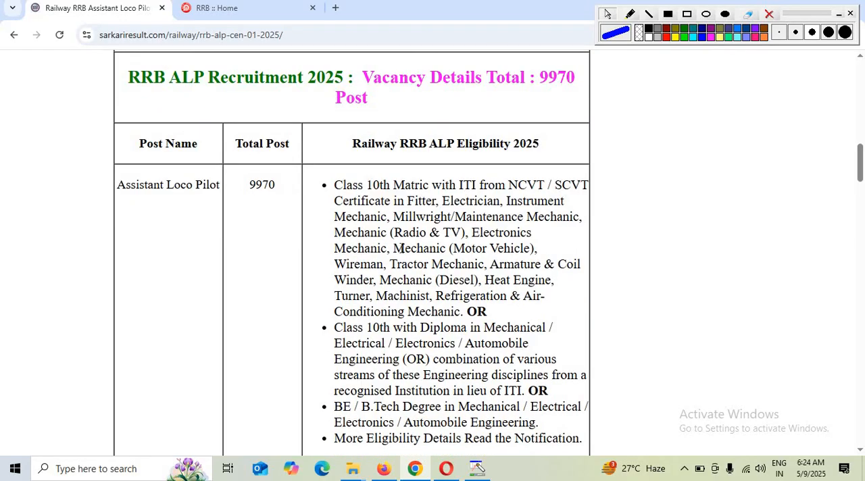
scroll(480, 232, down, 1)
scroll(479, 235, down, 7)
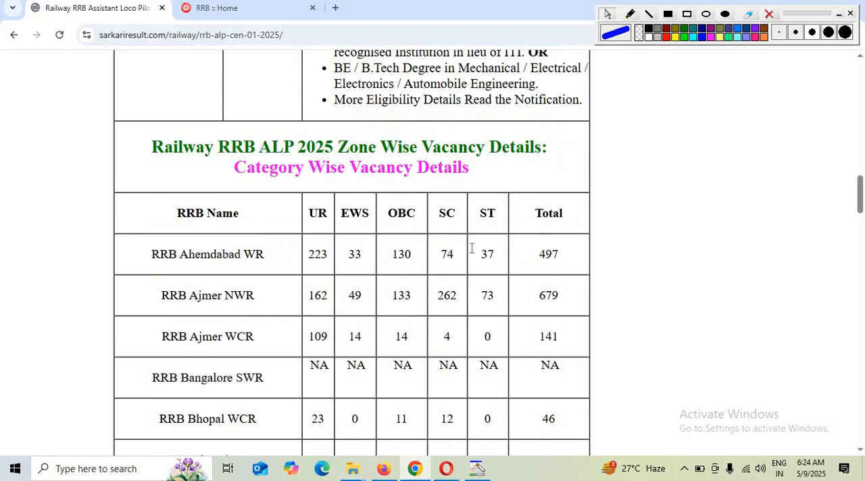
scroll(472, 250, up, 3)
scroll(472, 251, up, 1)
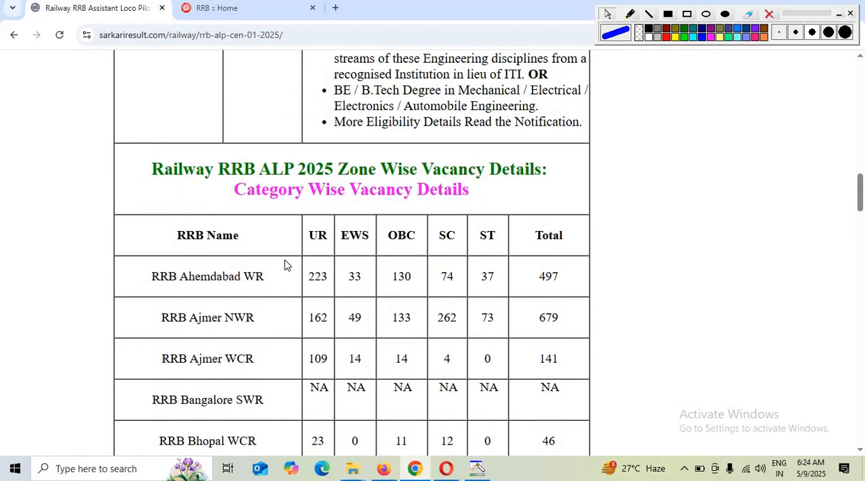
scroll(471, 318, down, 1)
scroll(471, 318, down, 15)
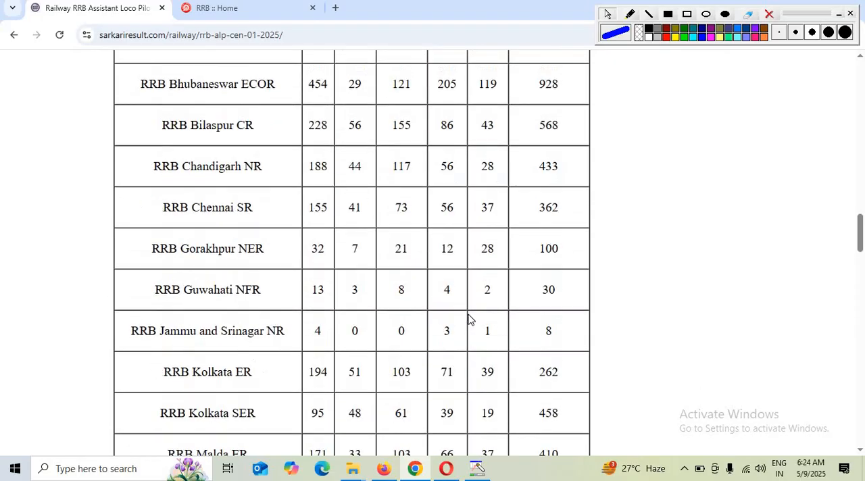
scroll(488, 314, down, 5)
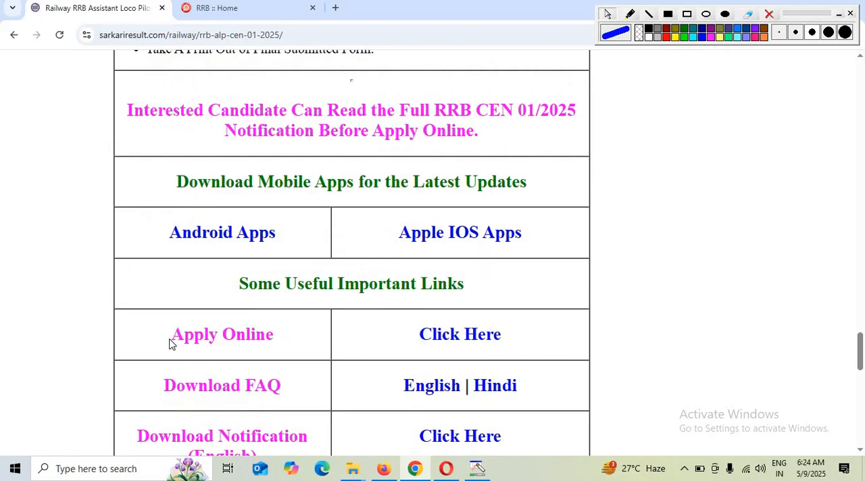
- Open the account creation form on the RRB application site and dismiss the notice about existing accounts
click(244, 15)
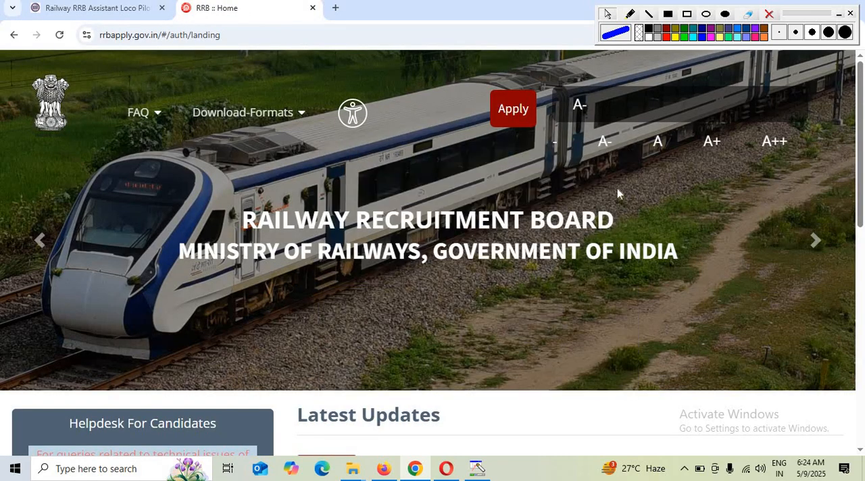
click(519, 94)
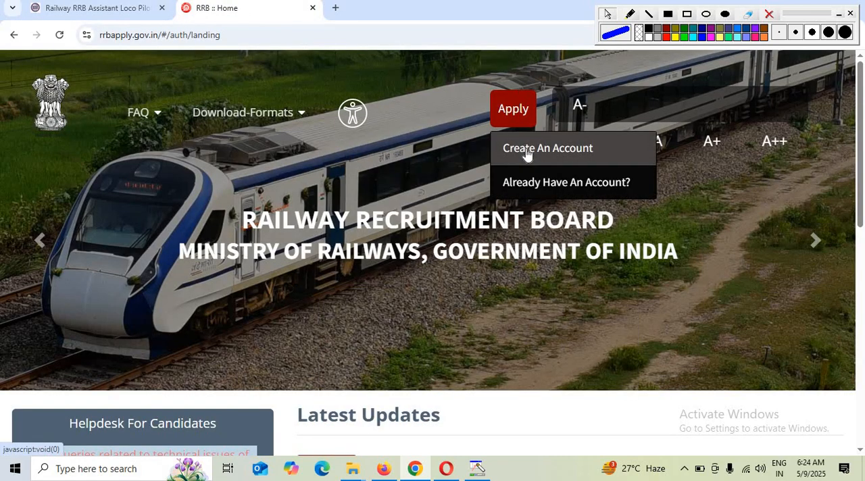
click(531, 150)
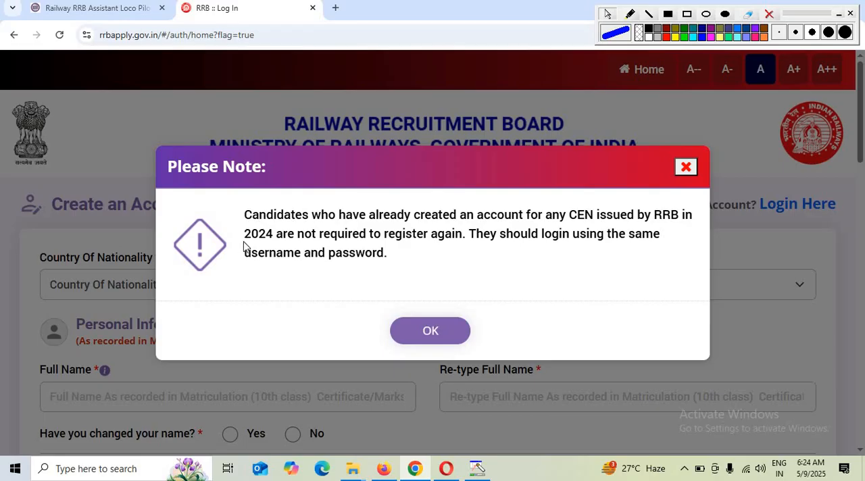
drag(246, 236, 316, 233)
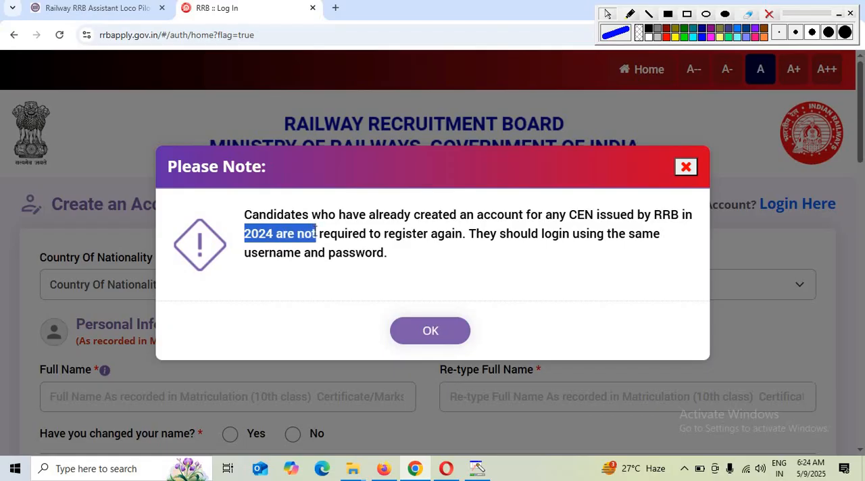
click(429, 330)
- Set the country of nationality to India
click(128, 284)
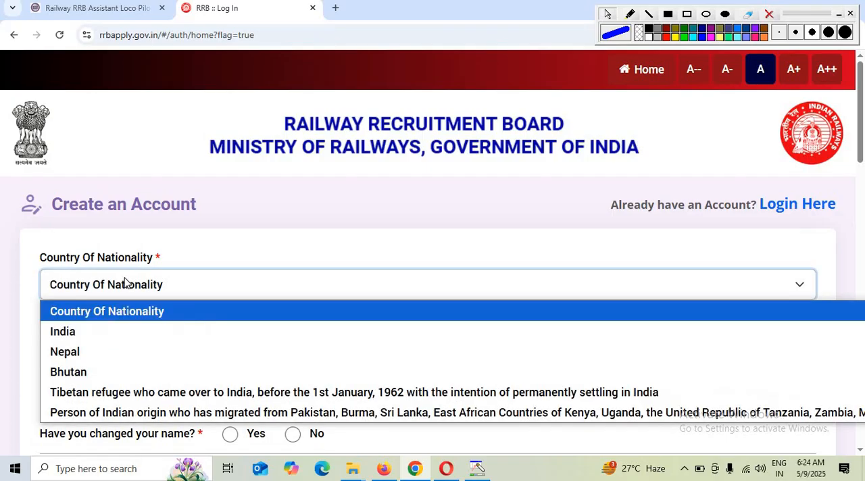
click(78, 338)
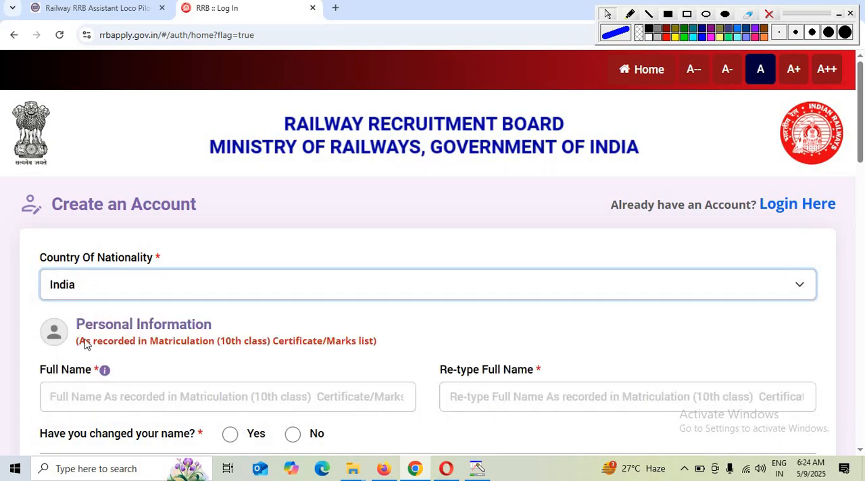
- Examine the note about matching the matriculation certificate and the full name fields under Personal Information
drag(80, 342, 183, 336)
click(212, 358)
scroll(216, 359, down, 1)
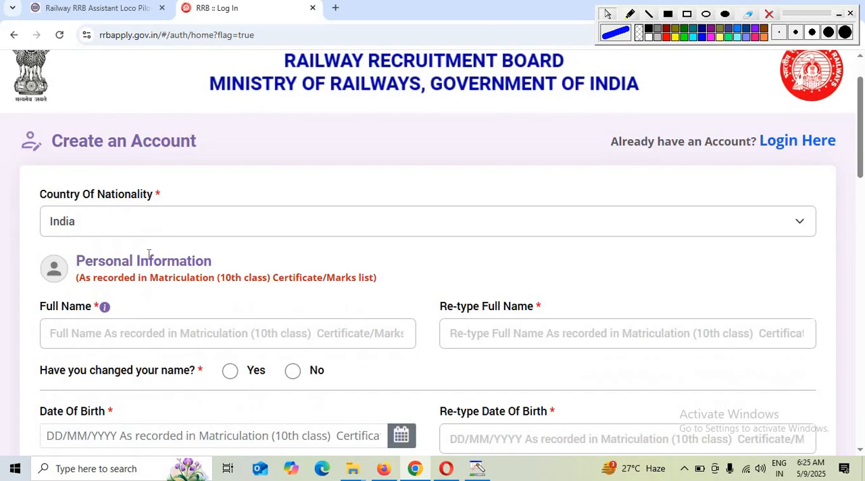
drag(159, 278, 298, 303)
click(305, 296)
click(54, 333)
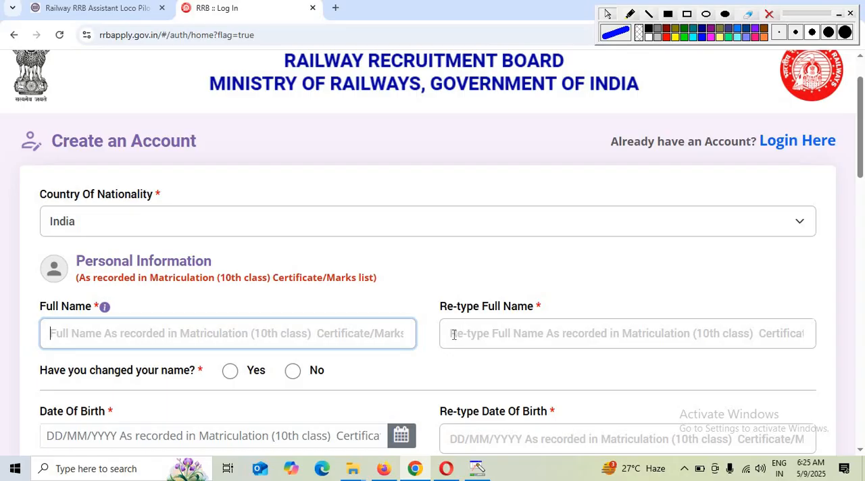
scroll(481, 324, down, 1)
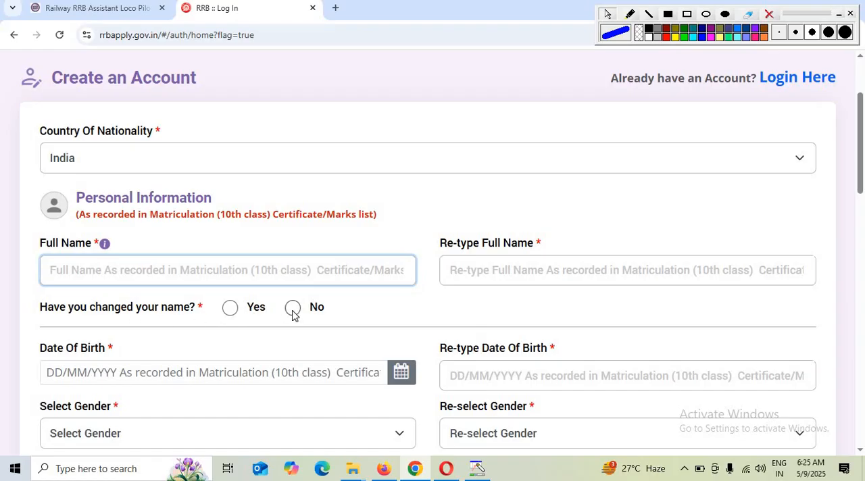
- Pick the applicant's date of birth from the calendar in the Personal Information section
click(150, 369)
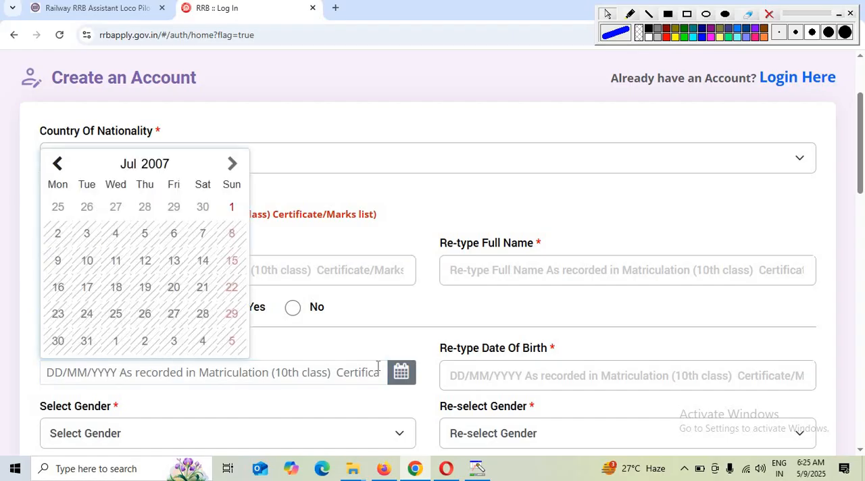
click(168, 169)
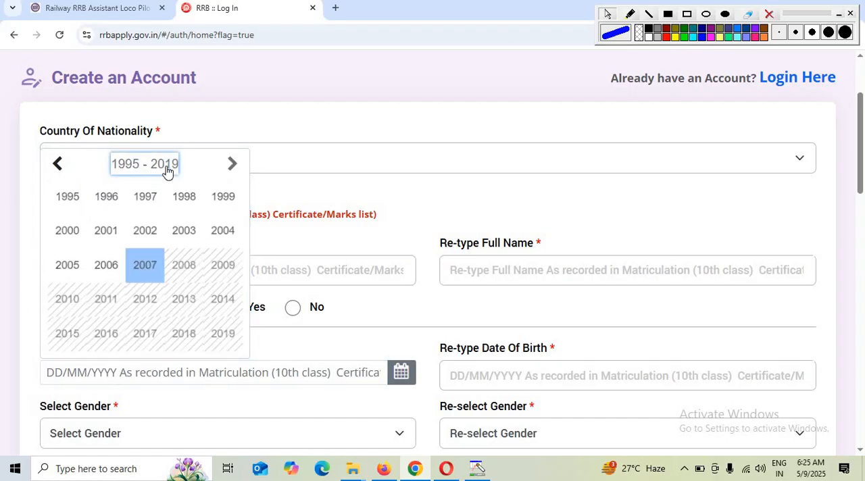
click(145, 264)
click(129, 166)
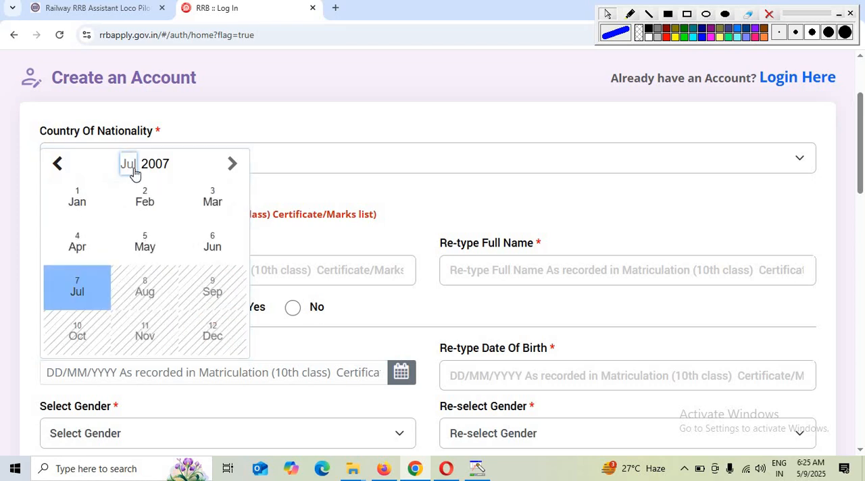
click(213, 247)
click(204, 263)
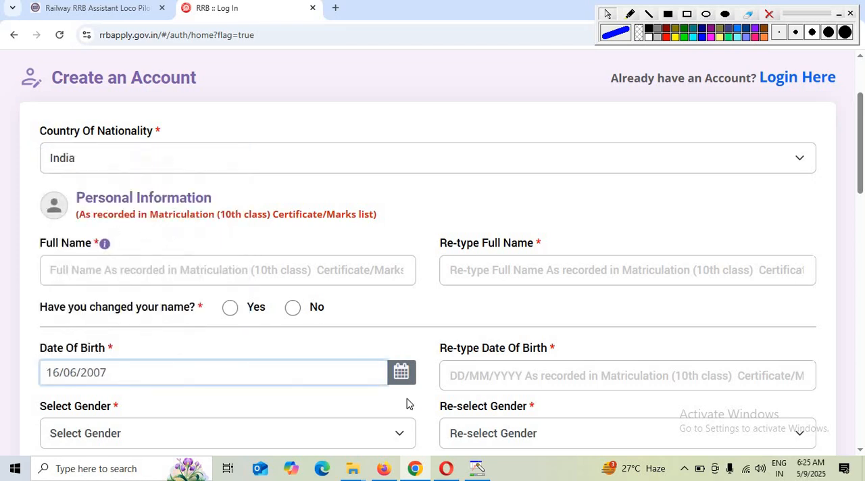
- Re-enter the same date of birth in its confirmation field
click(477, 373)
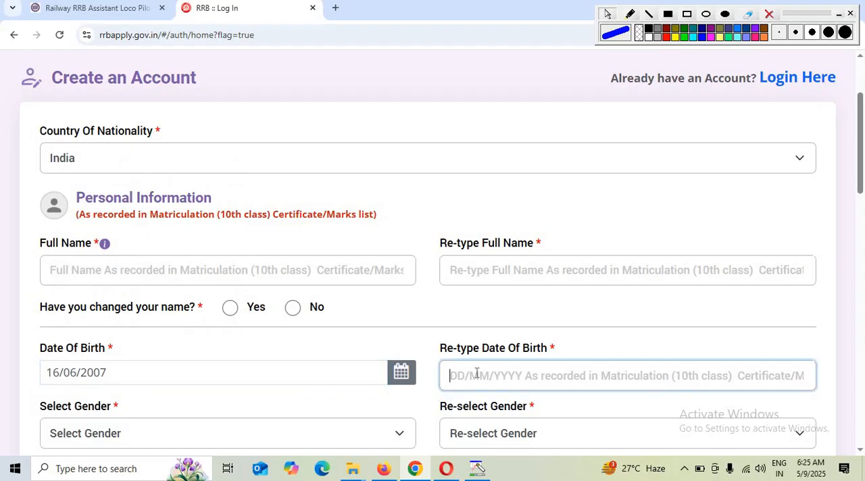
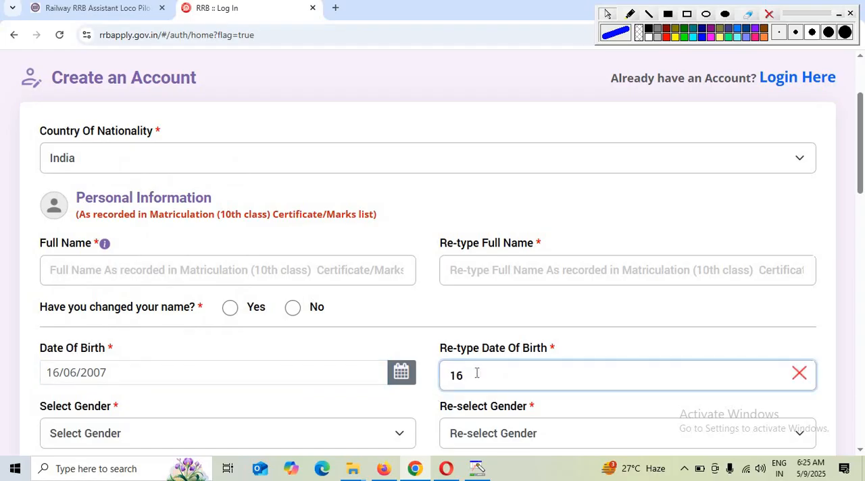
- Set both the gender and its confirmation to Male
click(108, 442)
click(136, 365)
scroll(294, 396, down, 2)
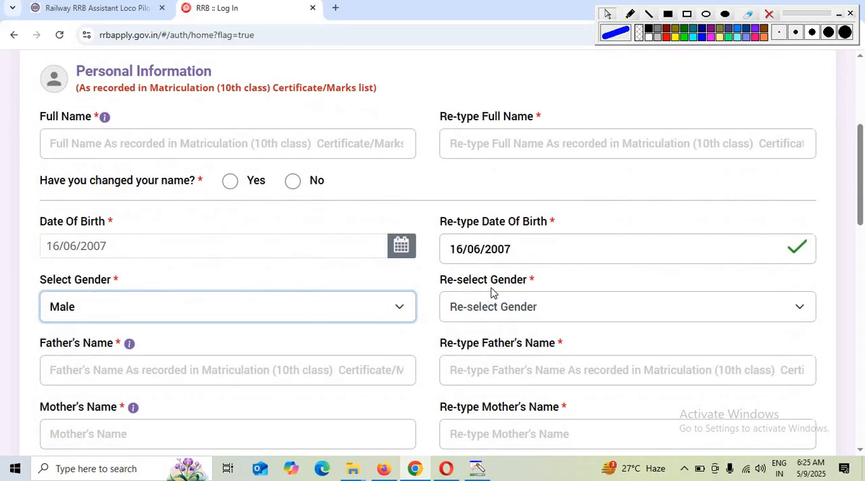
click(480, 311)
click(467, 356)
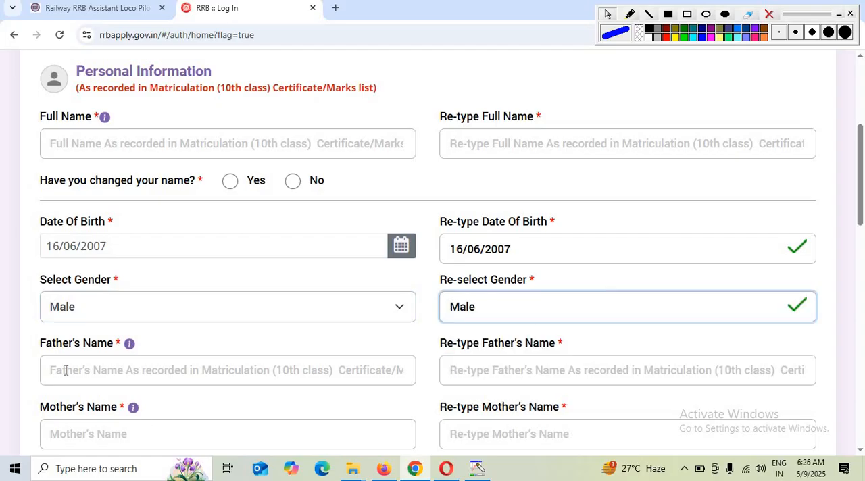
- Examine the parents' name fields, the email and mobile OTP fields, and the Aadhaar verification section
click(176, 378)
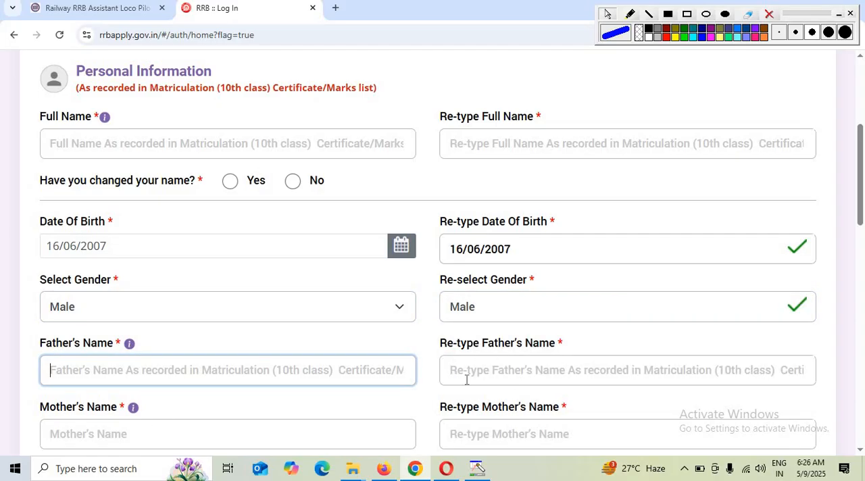
click(533, 365)
scroll(581, 361, down, 2)
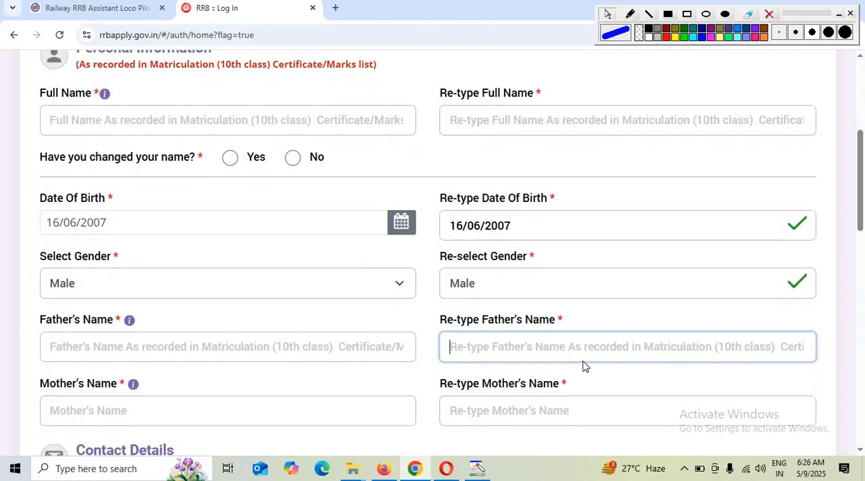
click(68, 295)
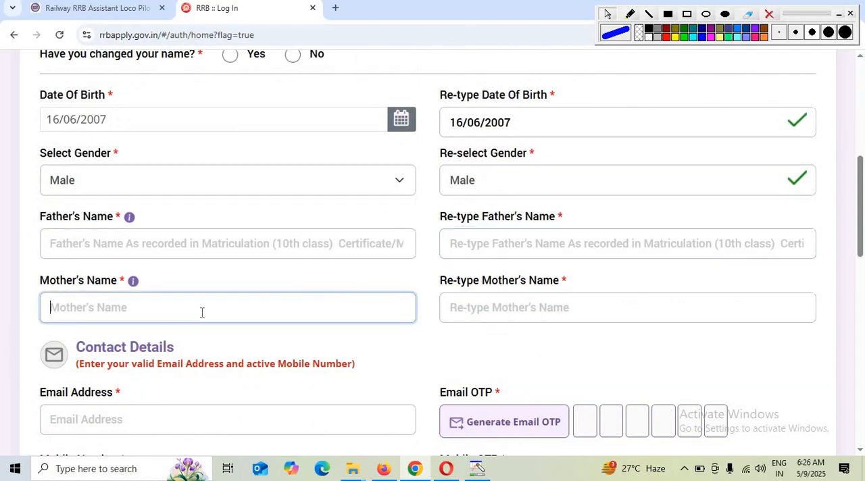
click(475, 307)
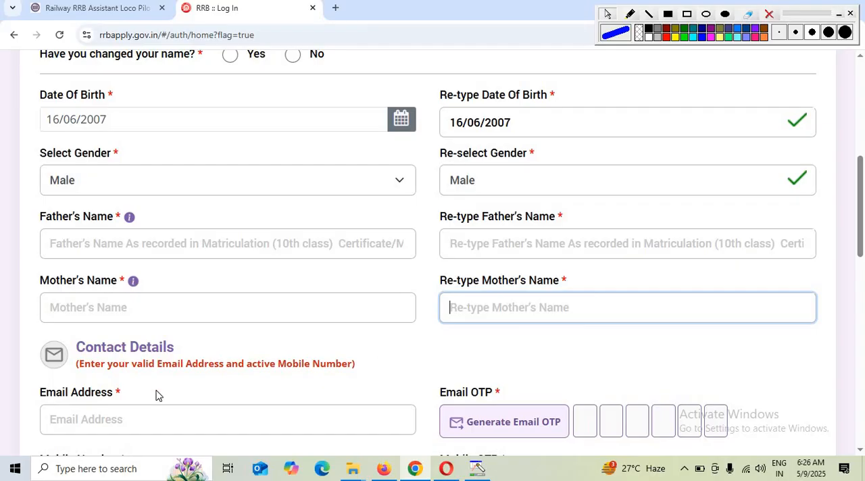
scroll(111, 345, down, 1)
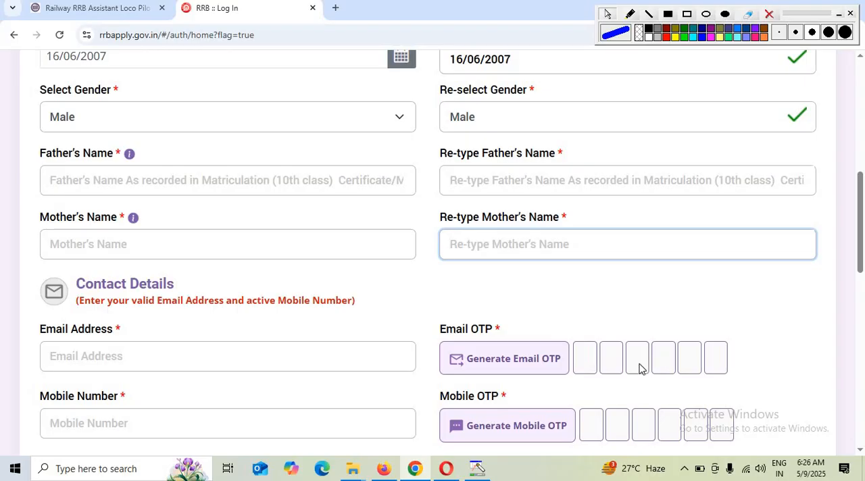
scroll(428, 386, down, 1)
click(93, 360)
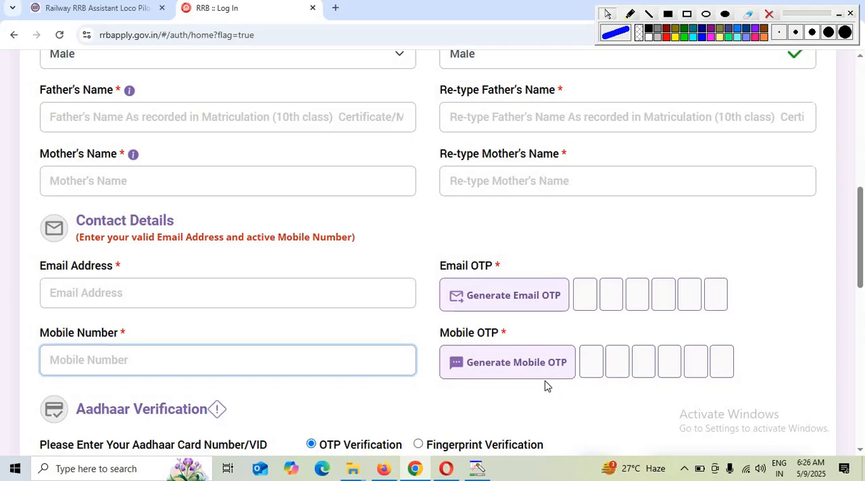
scroll(544, 384, down, 3)
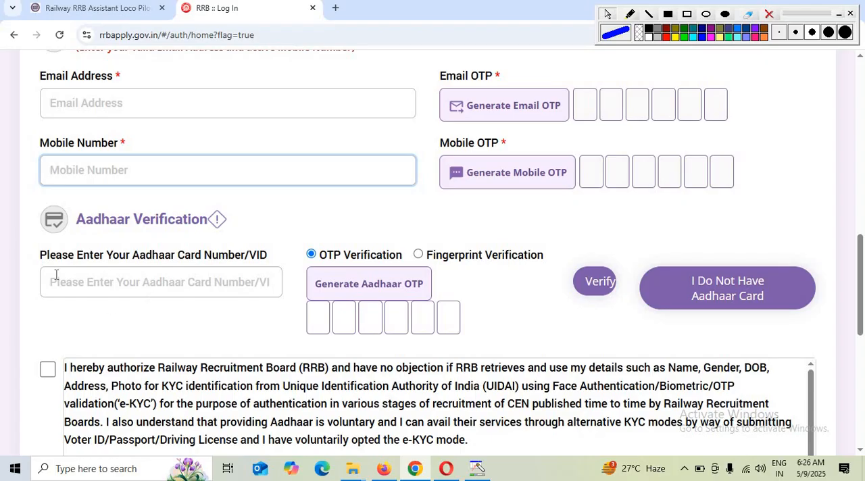
click(93, 281)
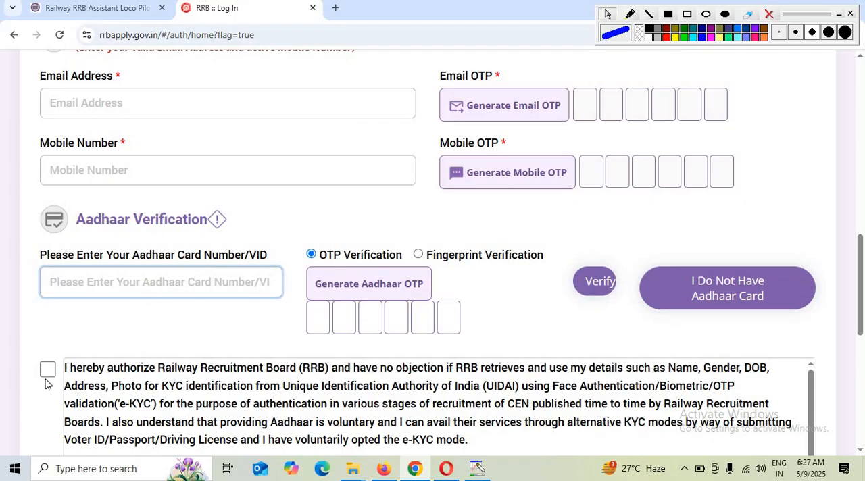
- Accept the declaration authorizing RRB to use the Aadhaar details for e-KYC
scroll(48, 378, down, 1)
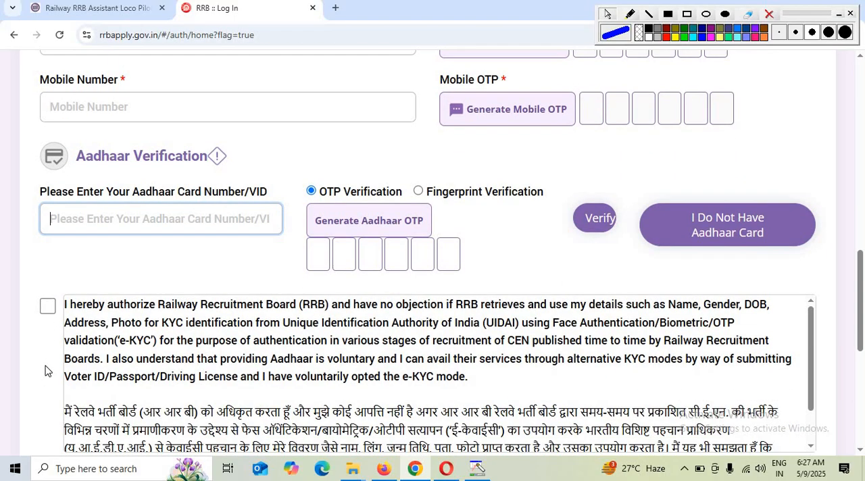
click(47, 306)
- Examine the Create Your Password section, including the password rules, both password fields and the captcha
scroll(163, 358, down, 1)
scroll(163, 358, down, 4)
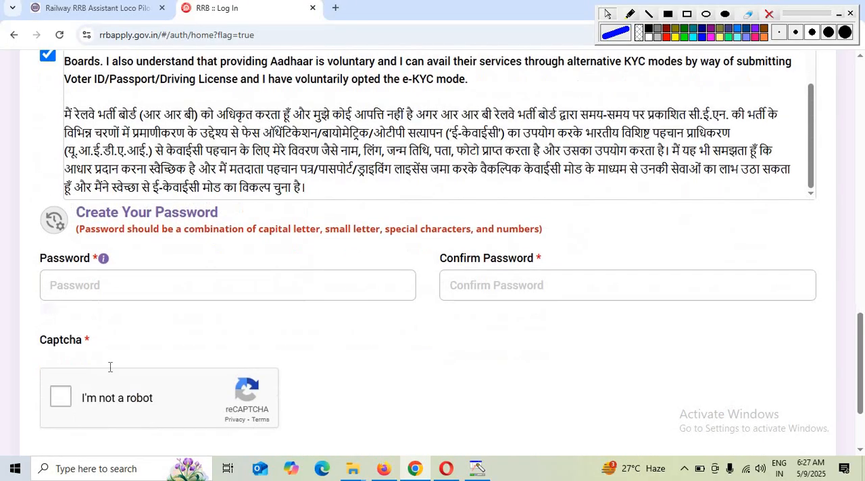
click(75, 296)
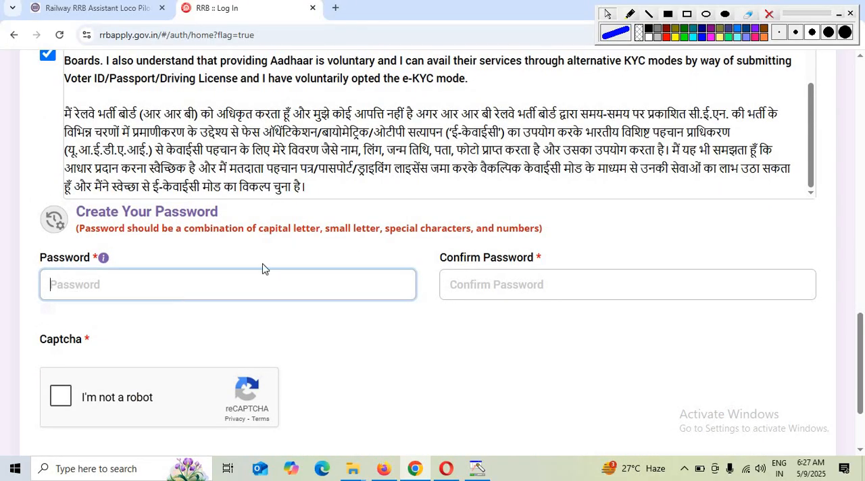
click(260, 229)
drag(284, 232, 431, 238)
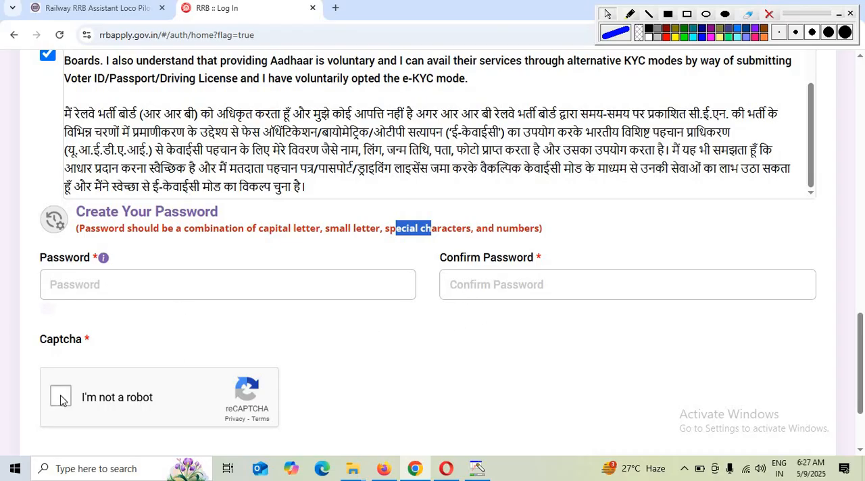
scroll(63, 401, down, 1)
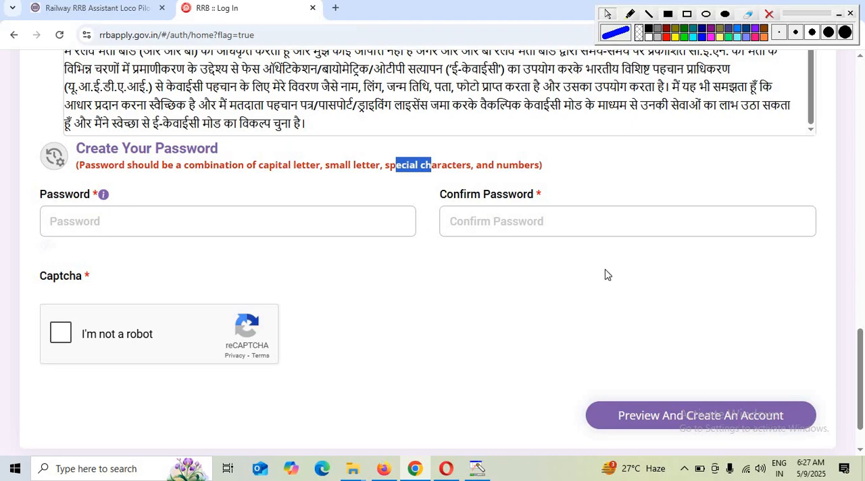
- Leave the account creation form and open the sign-in page for applicants who already have an account
scroll(604, 273, up, 20)
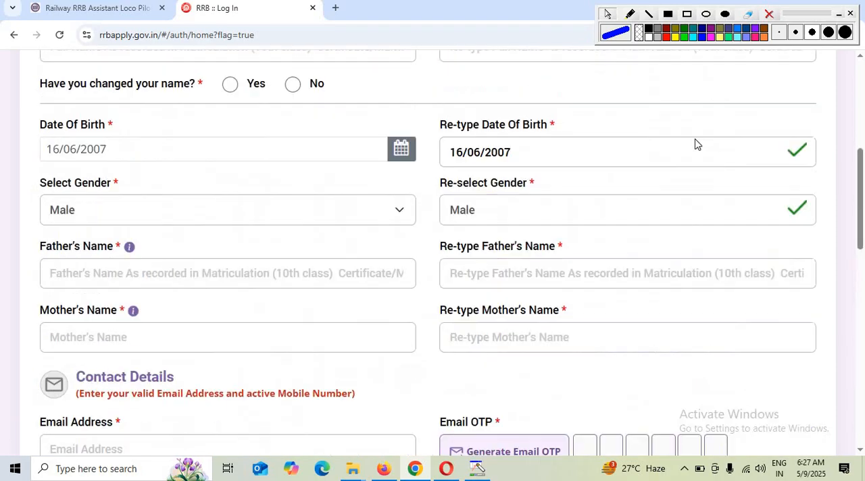
scroll(752, 139, up, 1)
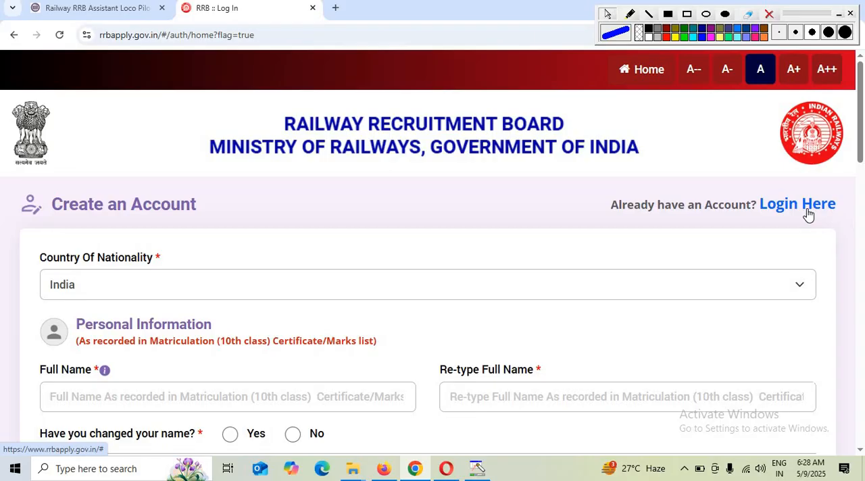
click(808, 214)
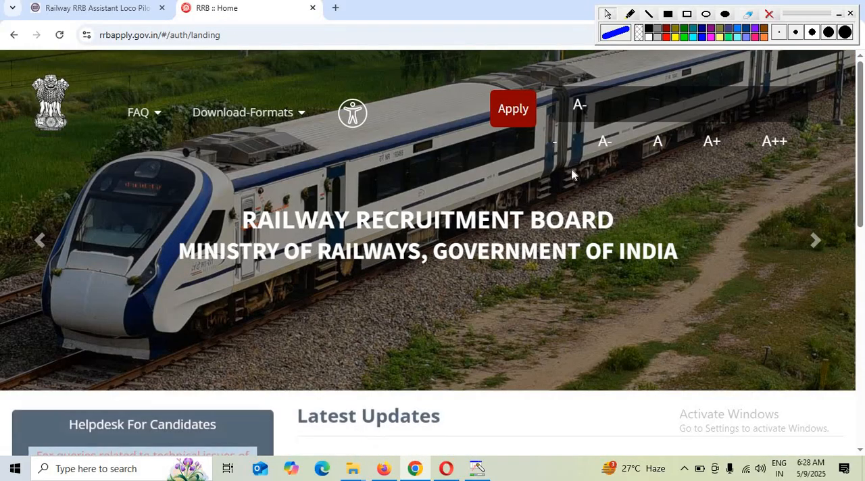
mouse_move(511, 124)
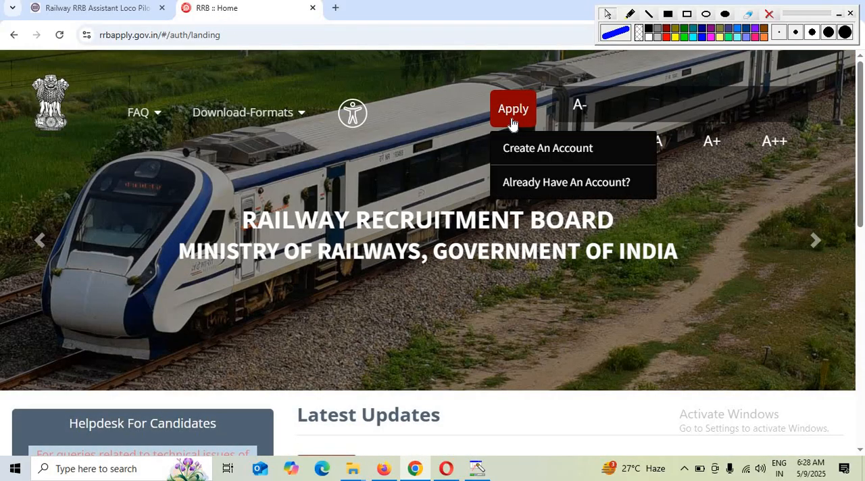
click(536, 191)
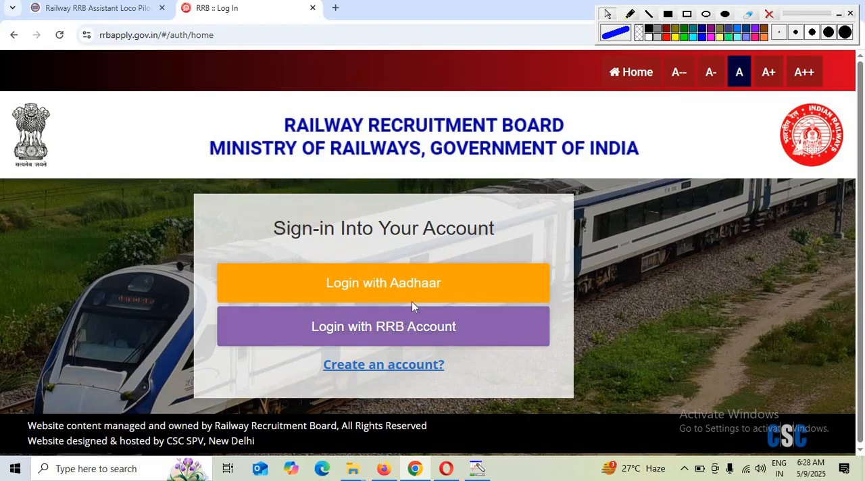
- Examine the Login with Aadhaar form, including its OTP, consent and captcha fields, and return to the login options
click(422, 277)
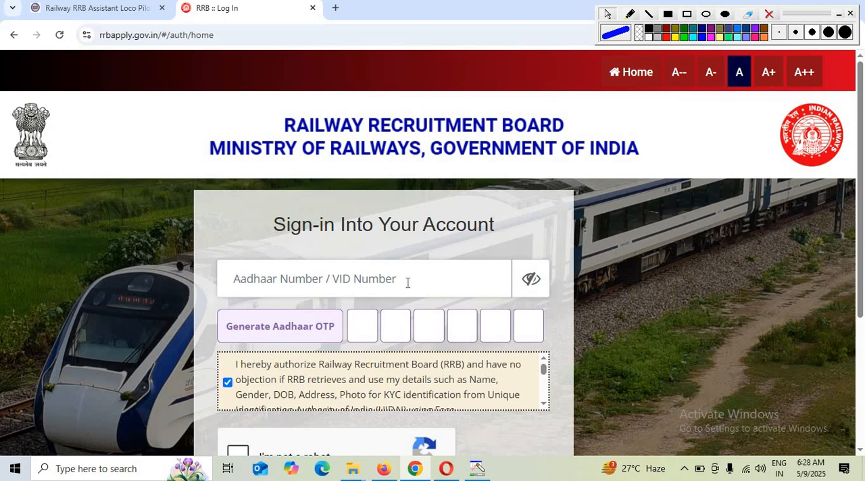
scroll(568, 329, down, 1)
scroll(567, 330, down, 3)
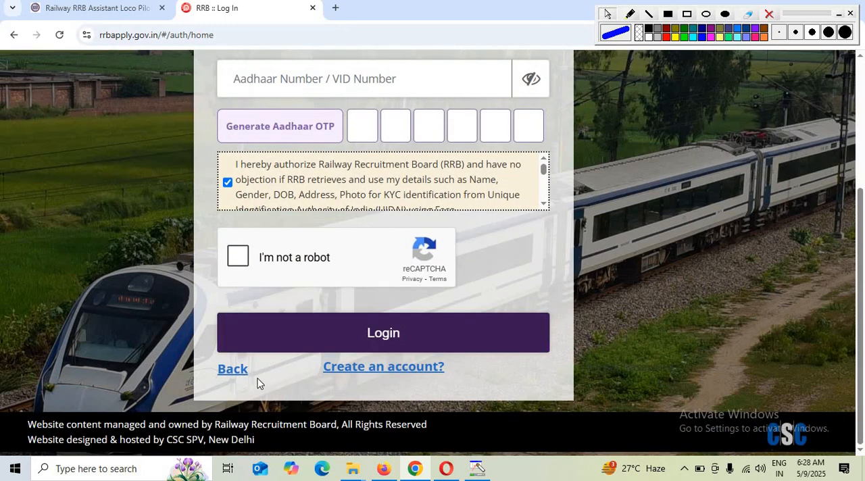
click(233, 369)
- Open Login with RRB Account and activate its mobile number / email address field
click(342, 333)
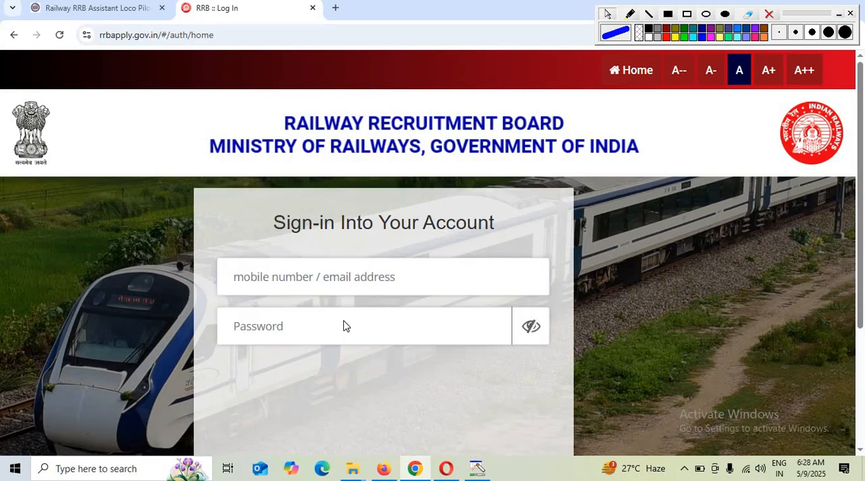
click(259, 282)
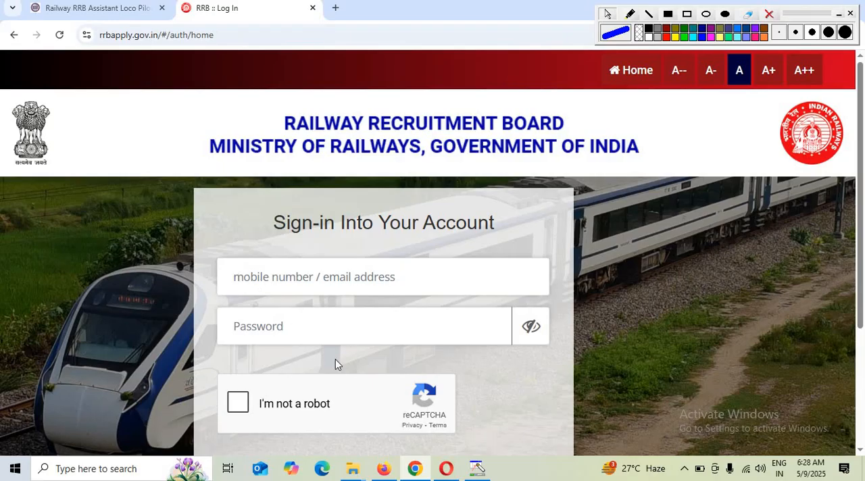
- Examine the Forgot Password form and its mobile/email, date of birth and captcha fields, and cancel it
scroll(233, 406, down, 2)
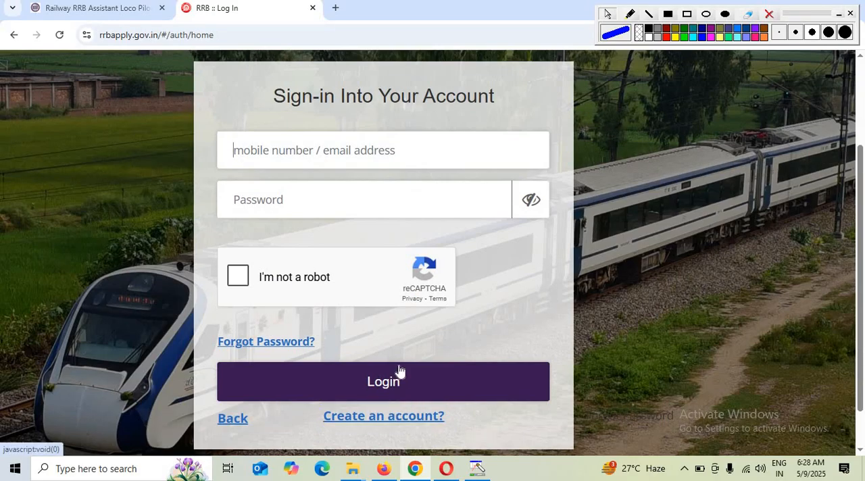
click(280, 352)
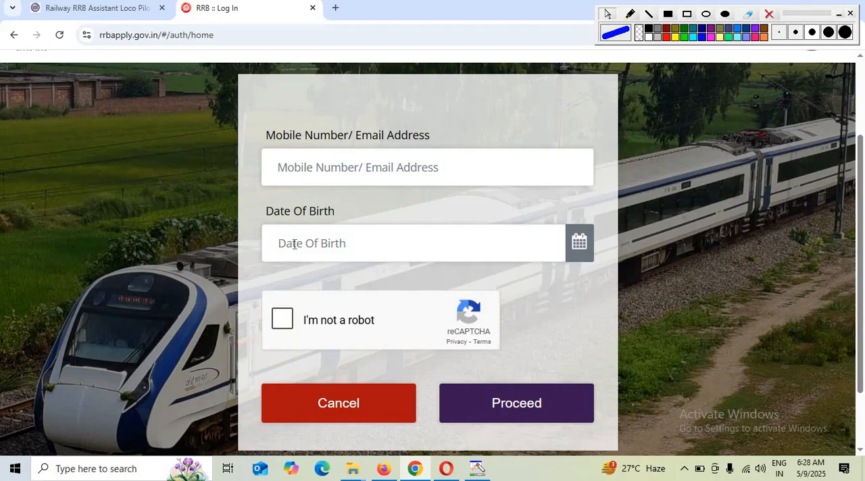
click(292, 319)
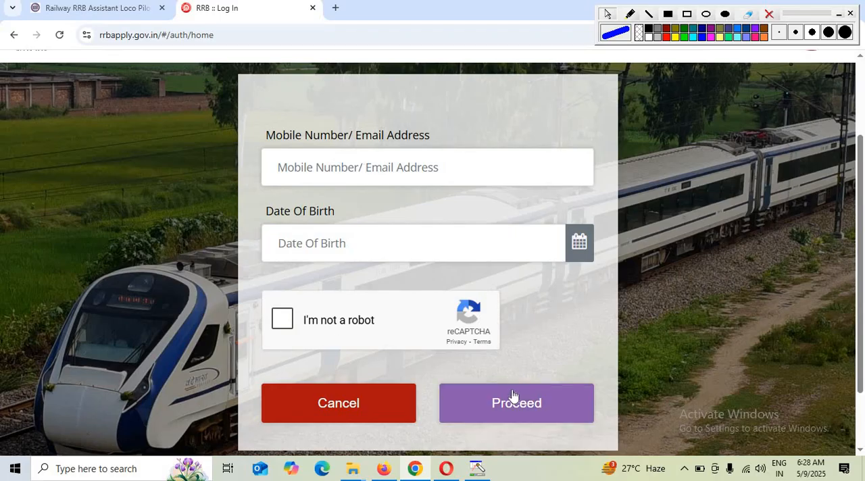
click(336, 417)
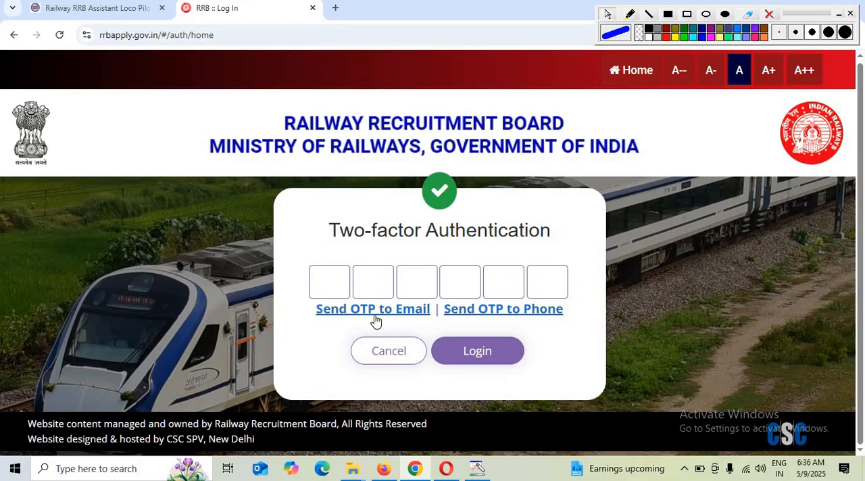
- Send the two-factor authentication OTP to the phone and submit the login
click(517, 309)
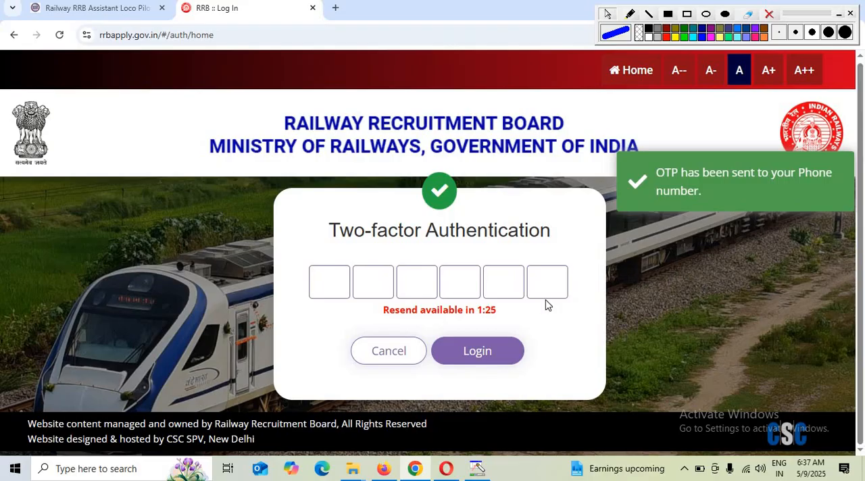
click(479, 351)
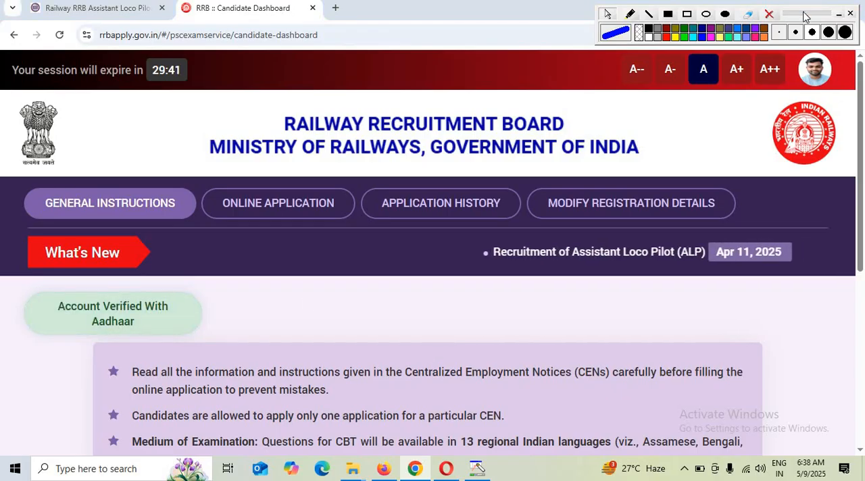
- Read through the general instructions on the candidate dashboard and open the online application section
drag(803, 15, 817, 54)
scroll(400, 376, down, 5)
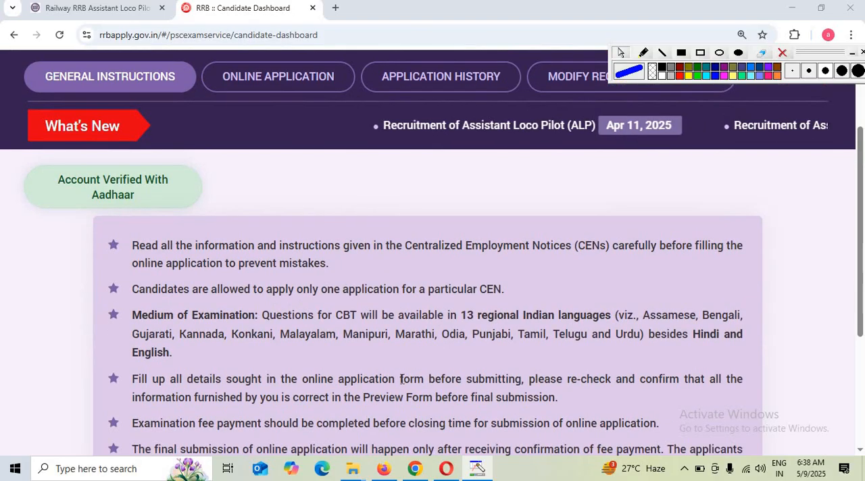
scroll(401, 379, down, 1)
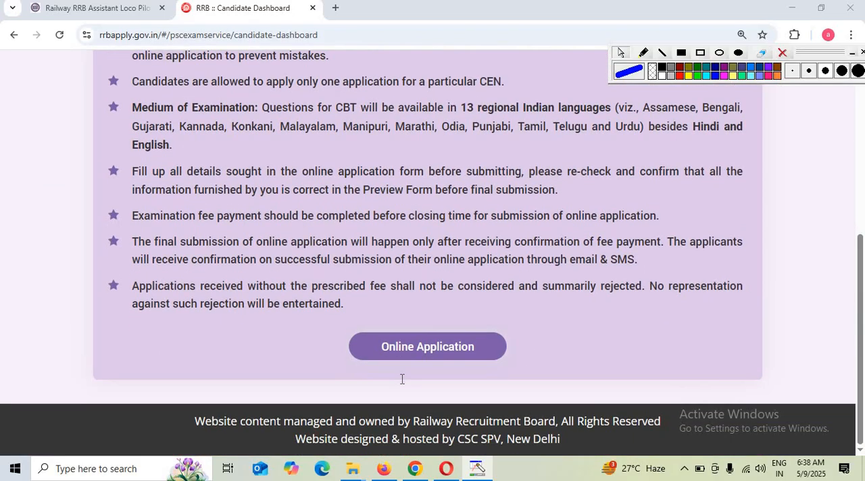
click(439, 348)
- Select Bhopal as the RRB for CEN No. 01/2025, declare not being debarred, and proceed to the application form
scroll(291, 369, down, 2)
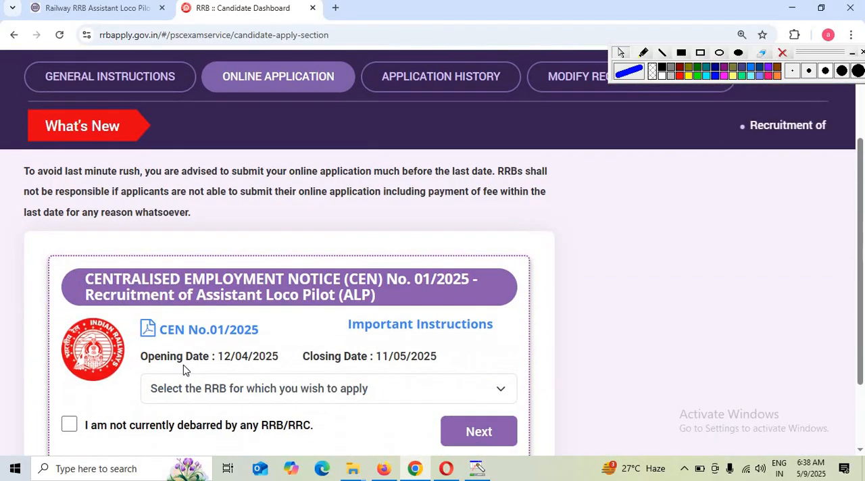
click(213, 392)
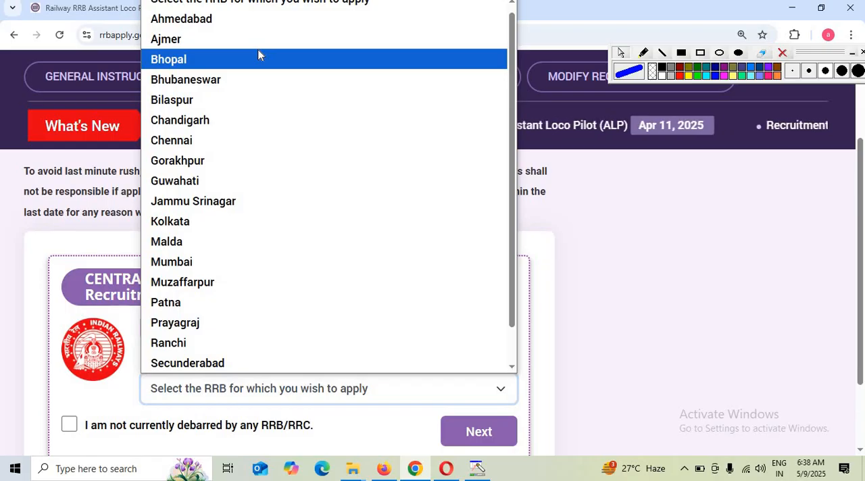
click(258, 58)
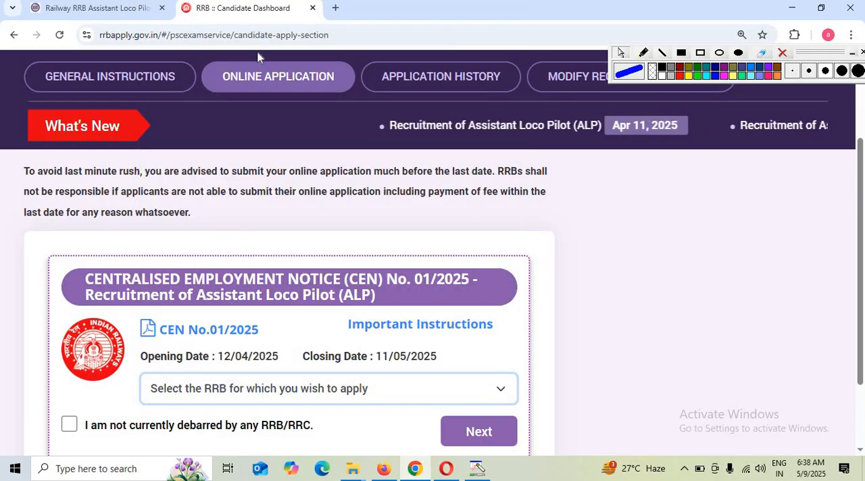
click(70, 424)
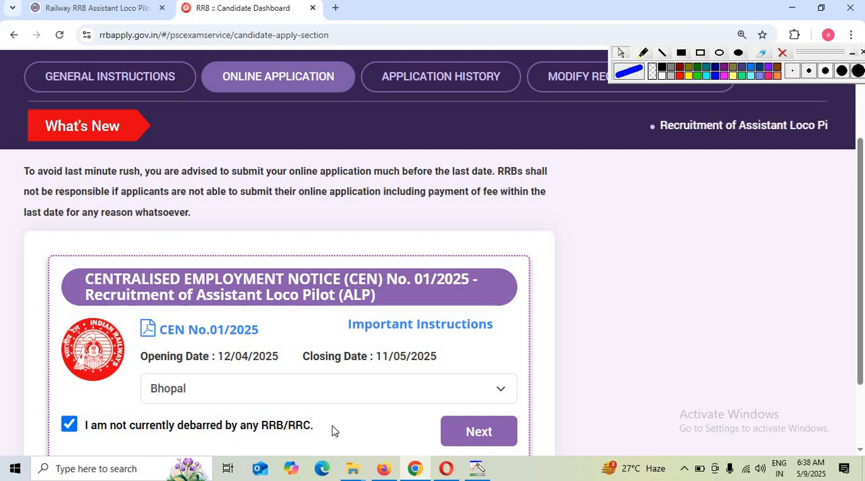
click(507, 439)
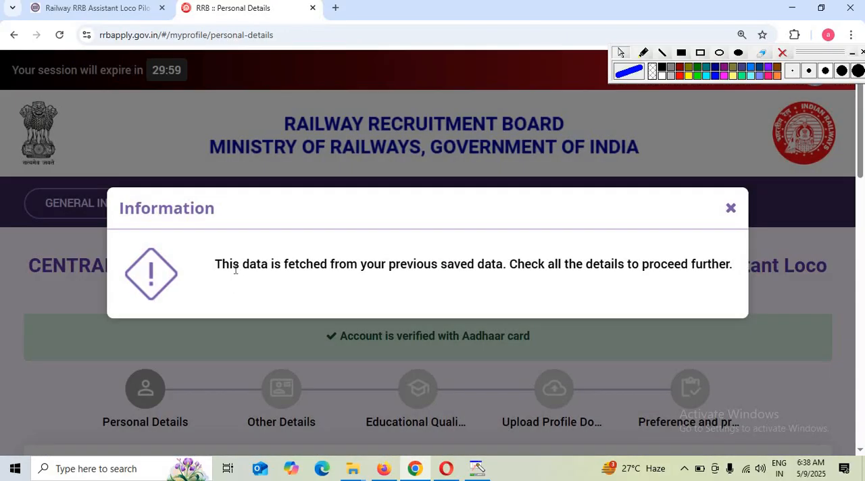
- Read and dismiss the information notice about the previously saved data
drag(232, 265, 582, 265)
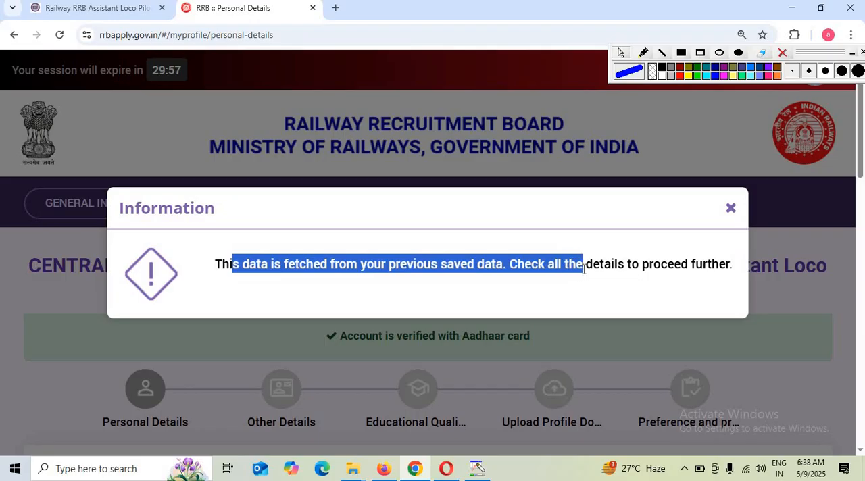
click(730, 209)
- In Personal Details, set the marital status to Married, the religion to Hindu and the mother tongue to Hindi
scroll(465, 360, down, 5)
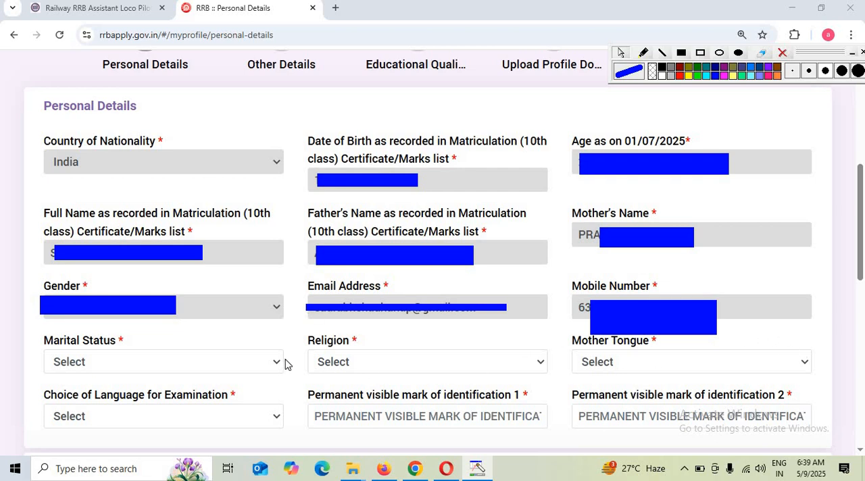
click(179, 371)
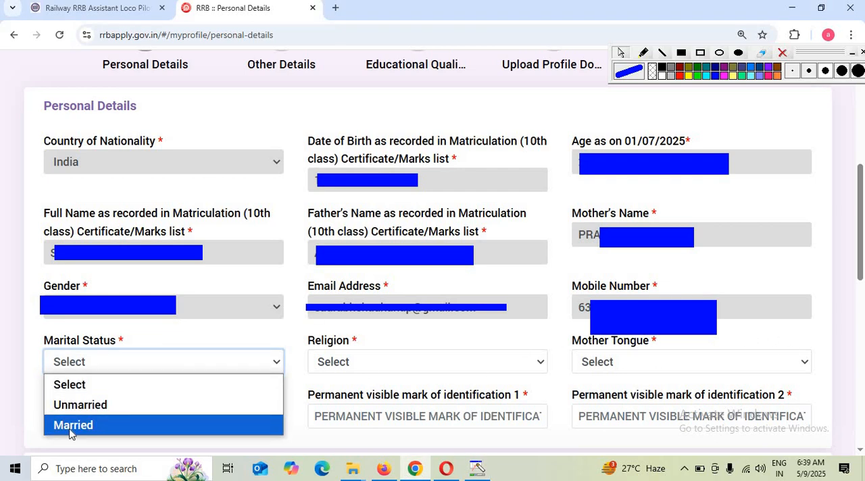
click(66, 431)
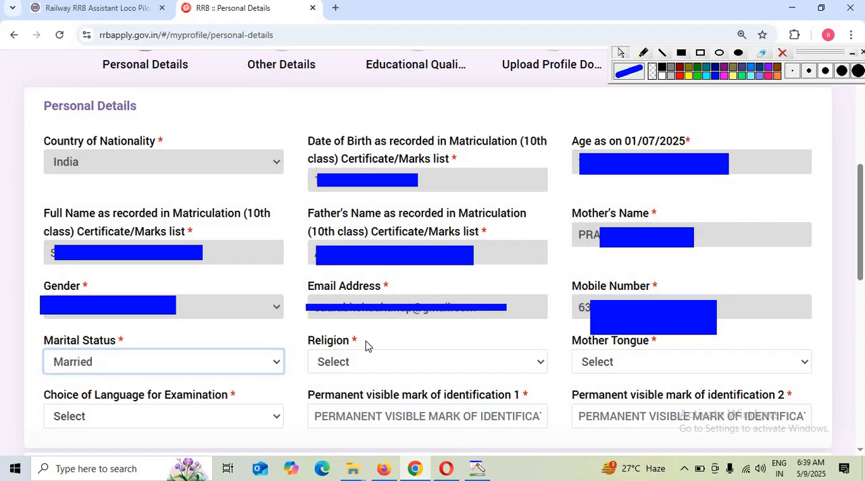
click(379, 361)
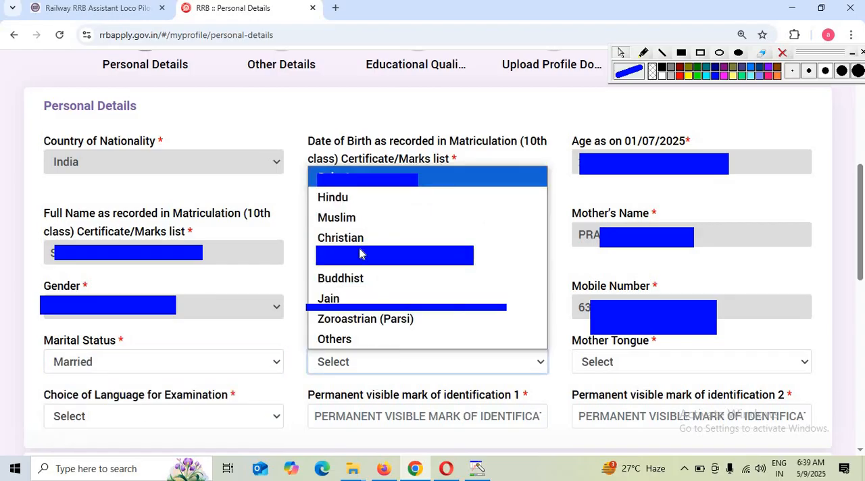
click(348, 196)
click(639, 362)
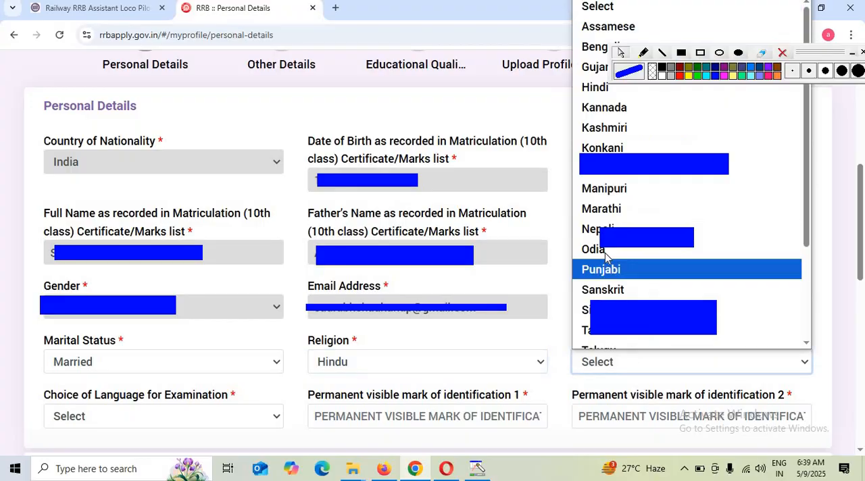
click(597, 92)
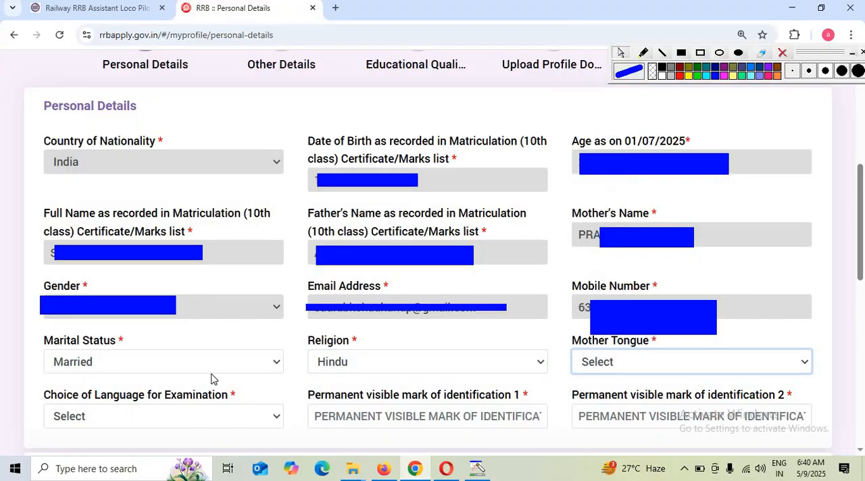
- Choose Hindi as the examination language and enter NOT for both permanent visible marks of identification
click(114, 417)
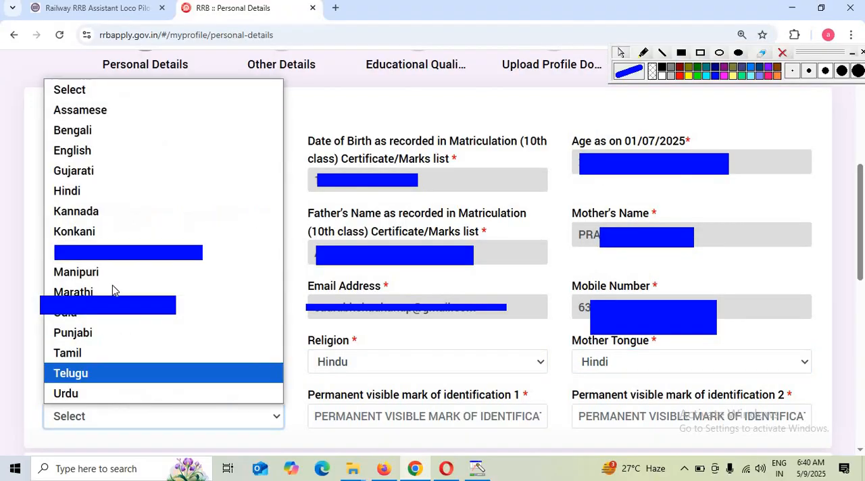
click(77, 189)
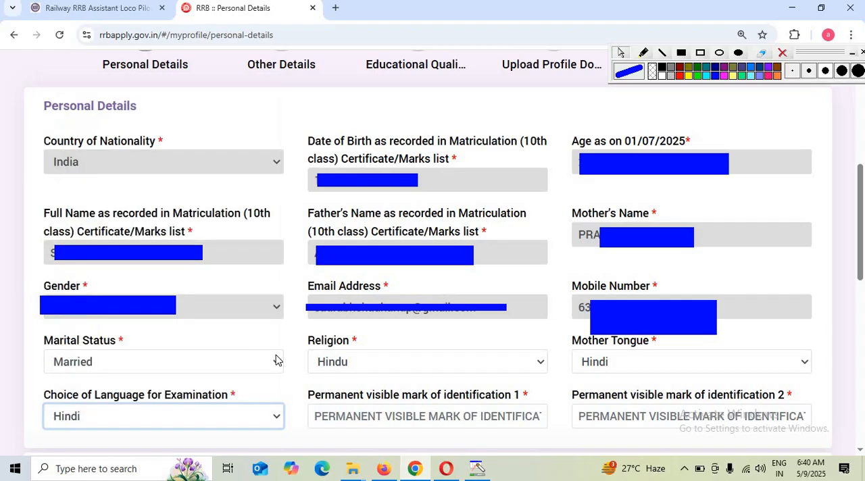
click(395, 425)
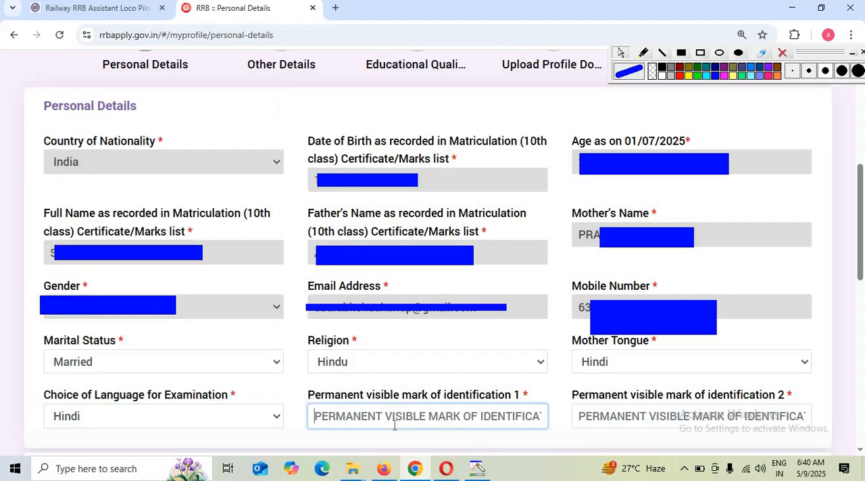
text(NOT)
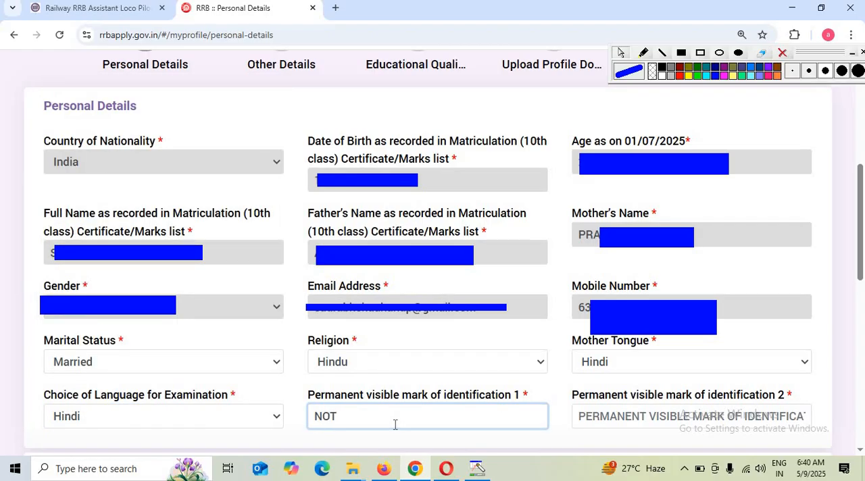
click(653, 426)
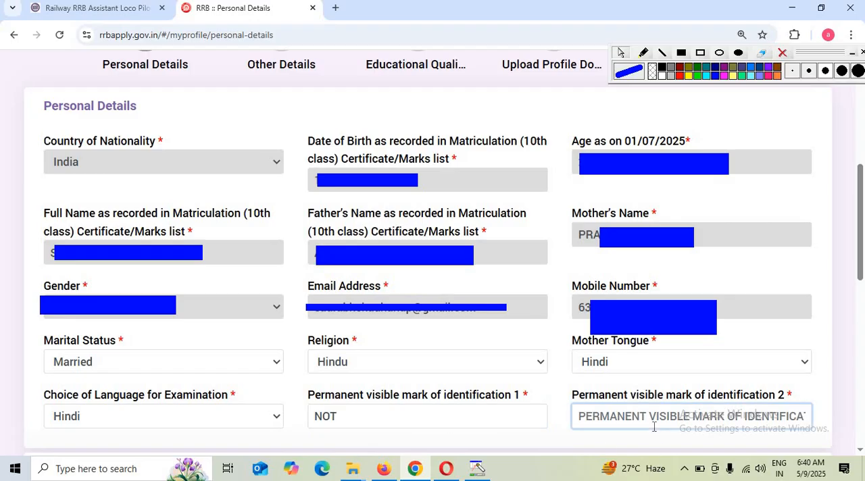
text(NOT)
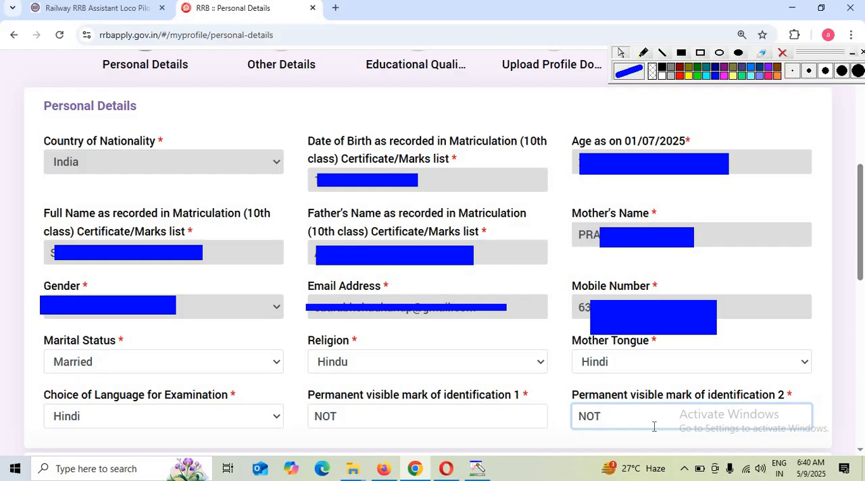
- Set the community to OBC (Other Backward Classes), then read and accept the notice on communities eligible for reservation
scroll(276, 300, down, 8)
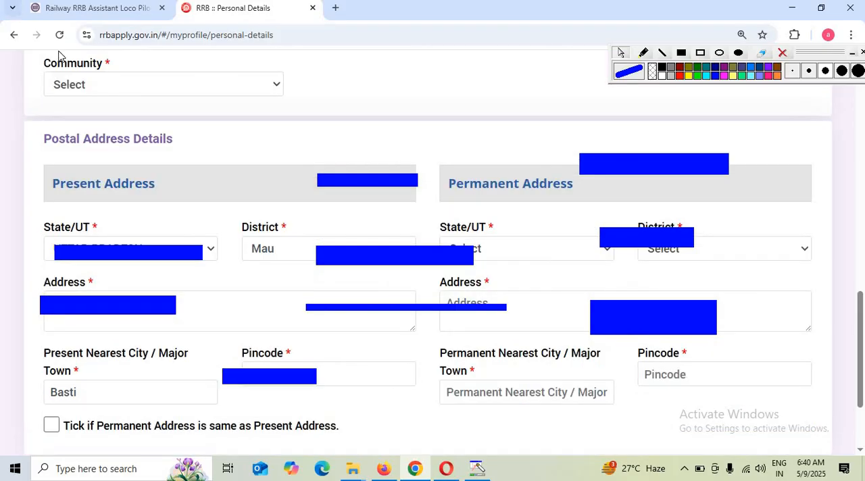
click(129, 82)
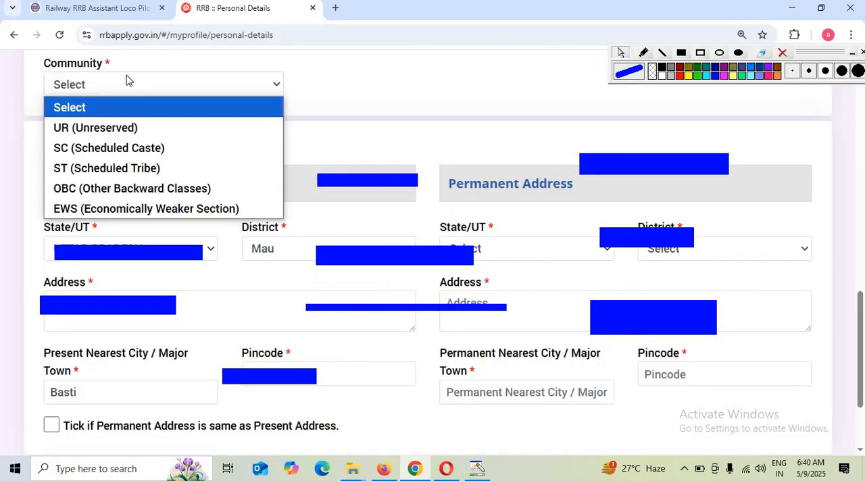
click(105, 190)
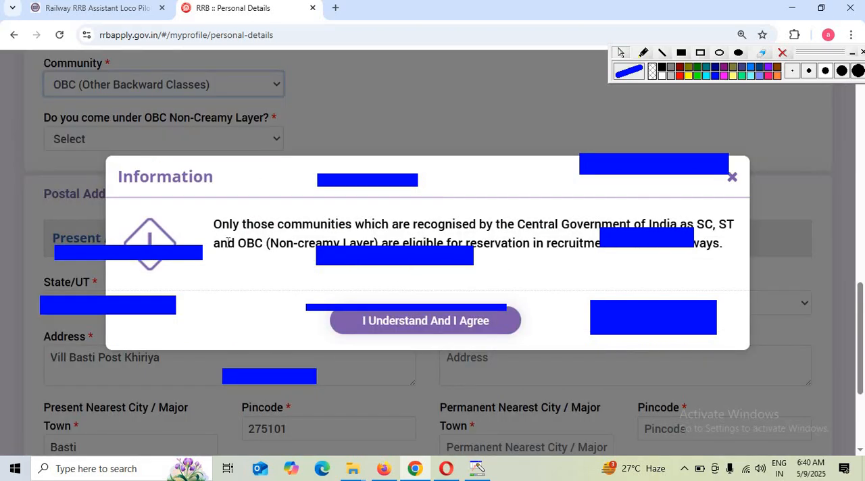
drag(218, 233, 466, 236)
click(526, 249)
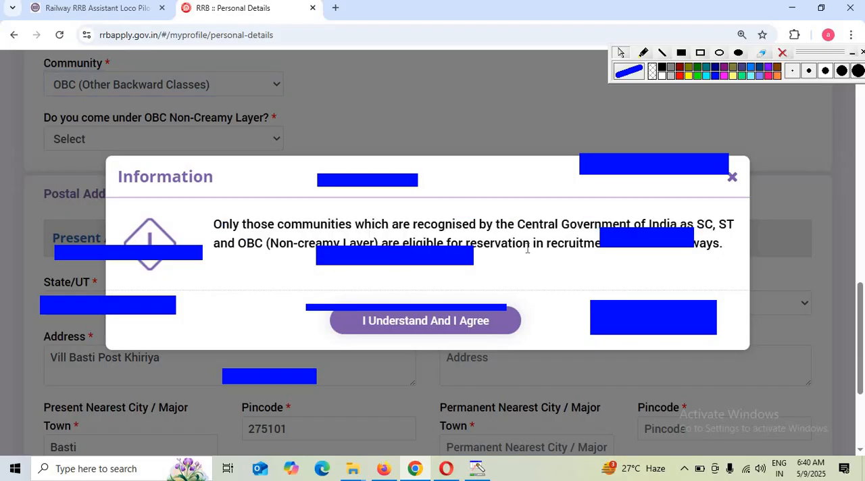
click(423, 327)
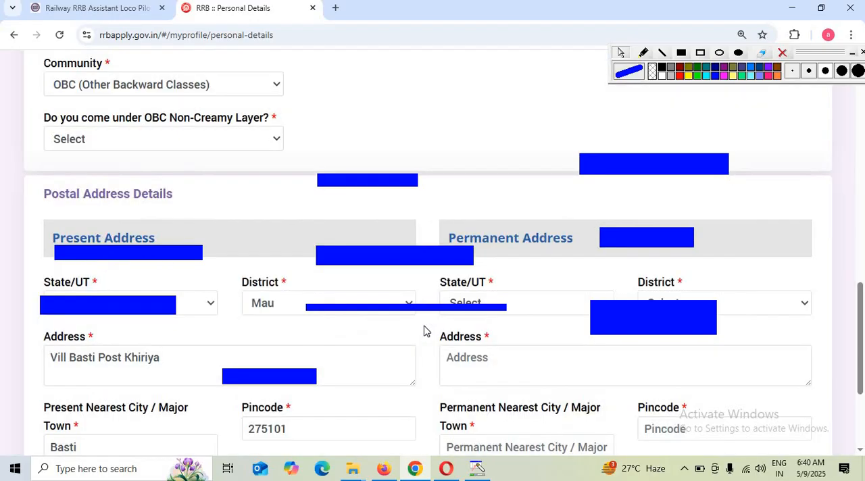
- Answer Yes to the OBC Non-Creamy Layer question and accept the OBC-NCL certificate notice
click(145, 140)
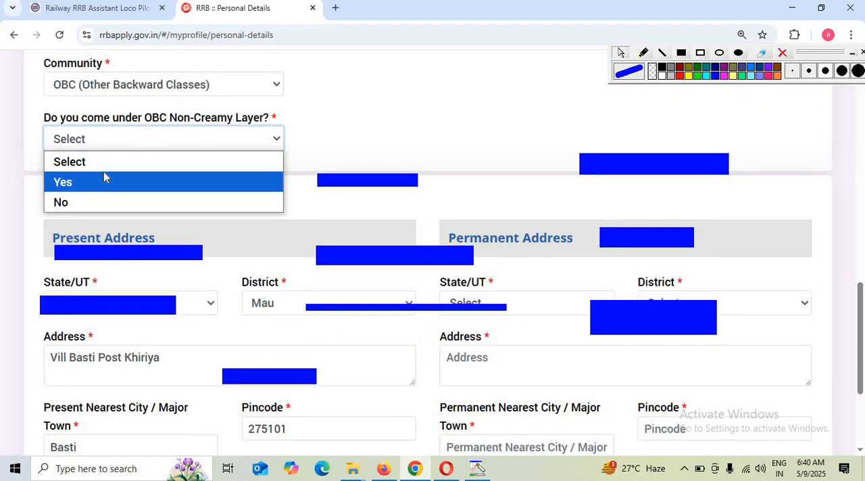
click(104, 177)
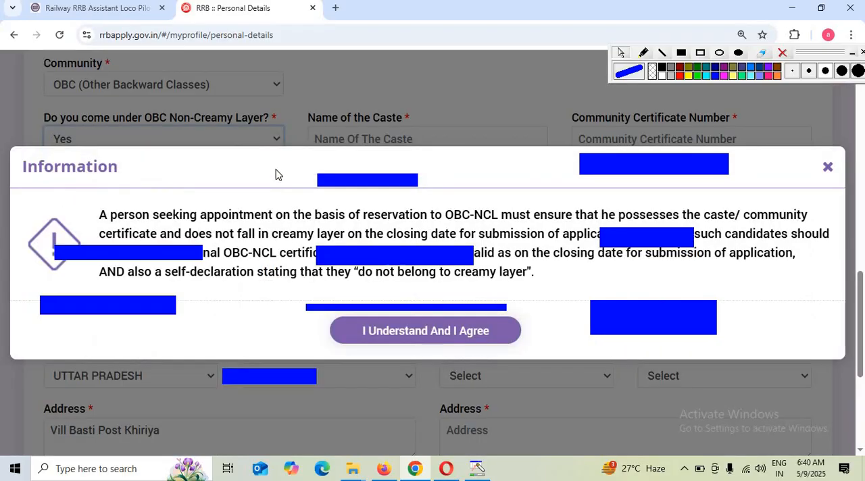
click(407, 338)
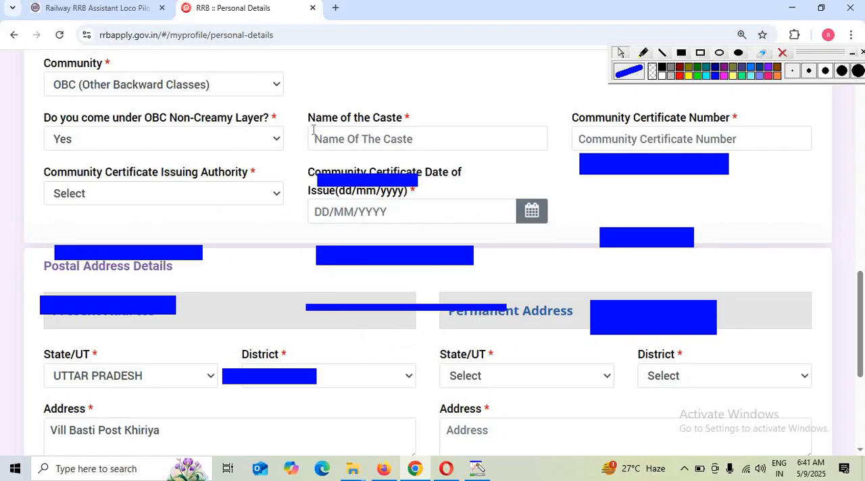
- Set the community certificate's issuing authority to Tehsildar and its issuing state to UTTAR PRADESH
click(359, 138)
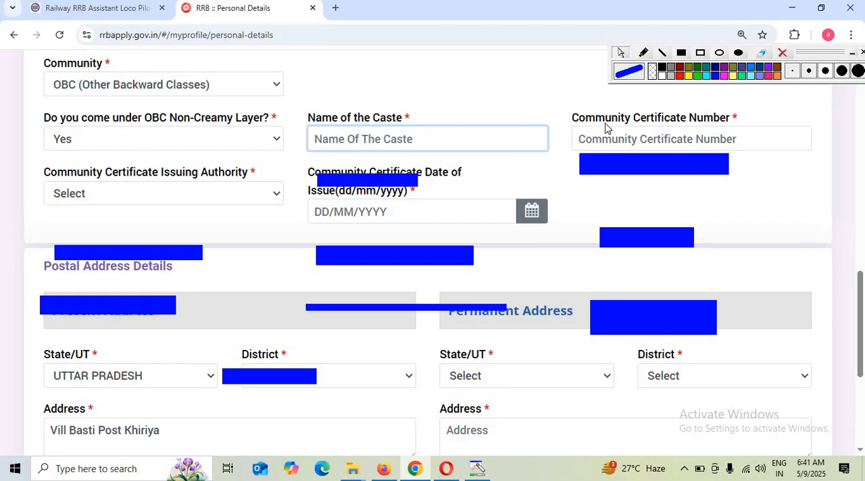
drag(604, 120, 696, 121)
click(122, 202)
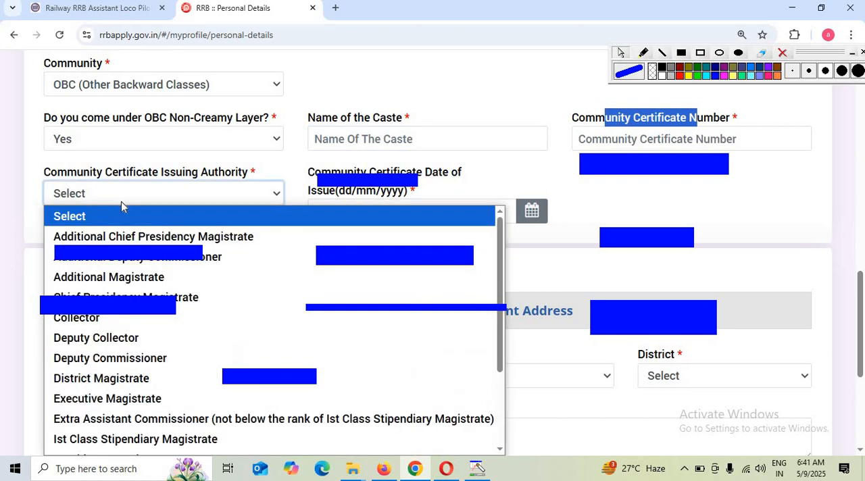
scroll(160, 334, down, 3)
click(104, 446)
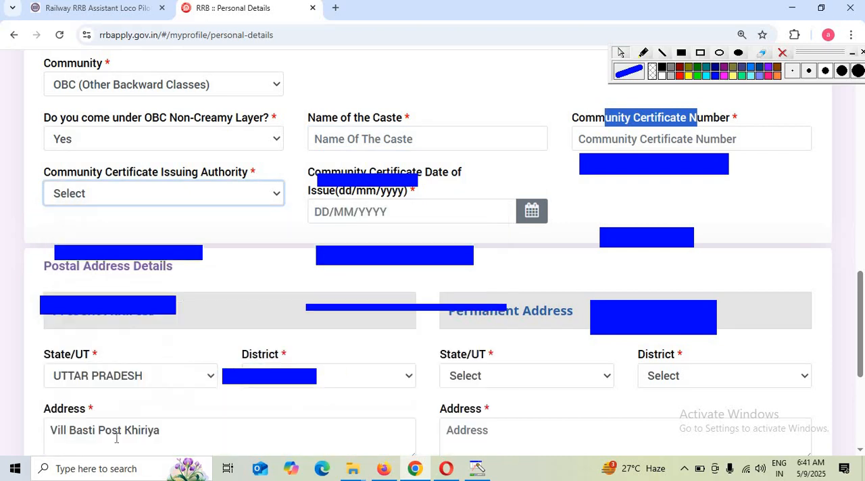
click(363, 193)
scroll(371, 410, down, 5)
scroll(371, 410, down, 2)
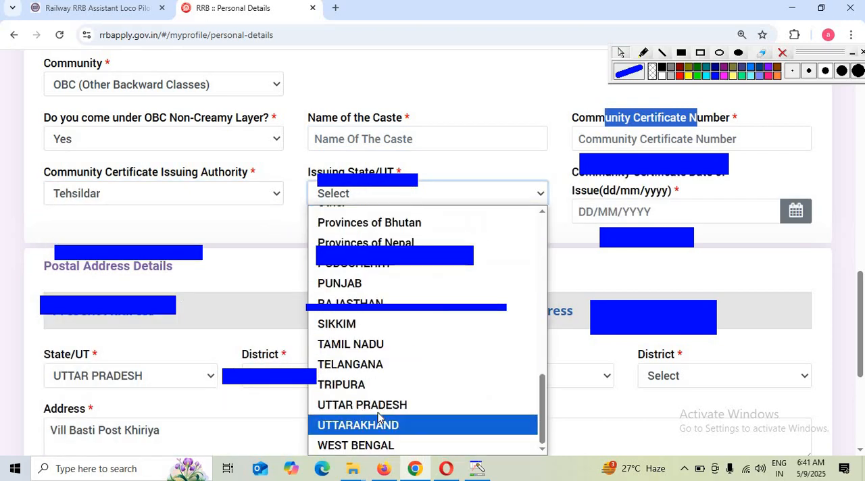
click(385, 404)
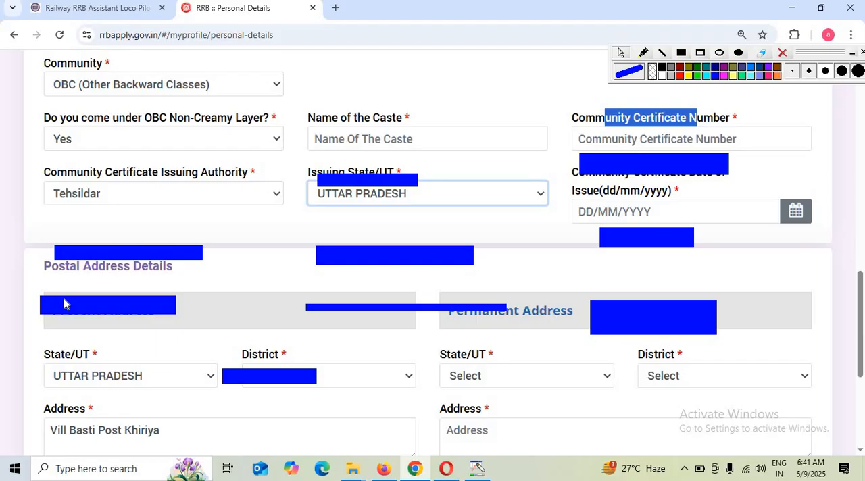
- Proceed from Personal Details to Other Details, then read and dismiss the notice about previously saved data
scroll(295, 262, down, 4)
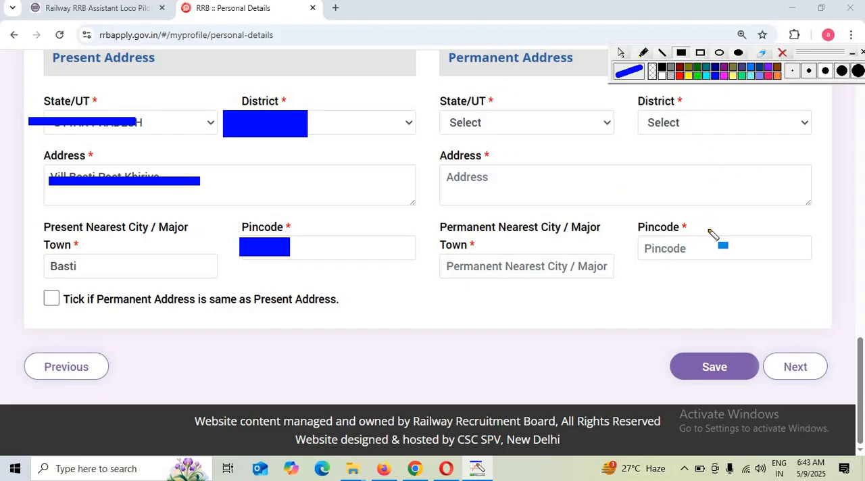
click(816, 371)
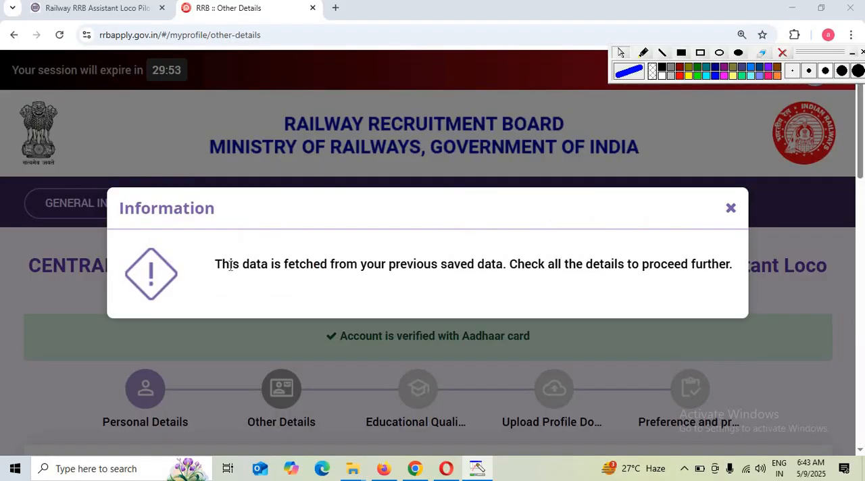
drag(230, 265, 611, 300)
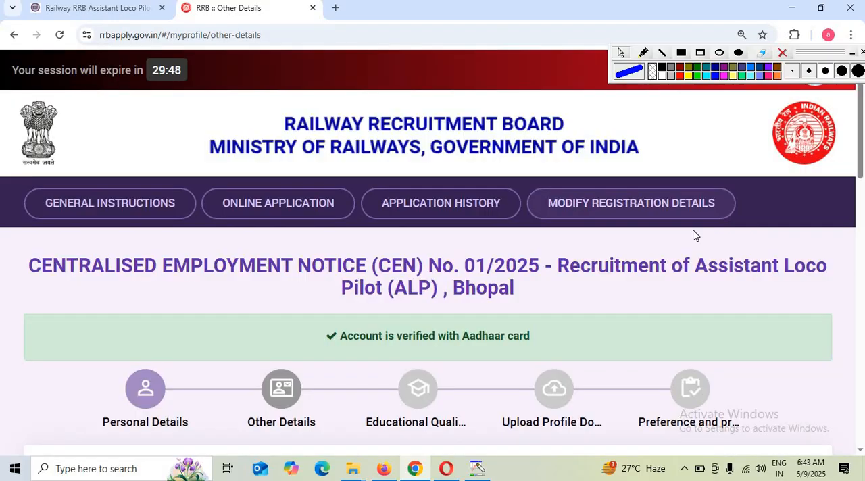
click(731, 208)
- Answer No to both the Ex-Serviceman question and the EBC certificate holder question
scroll(647, 254, down, 2)
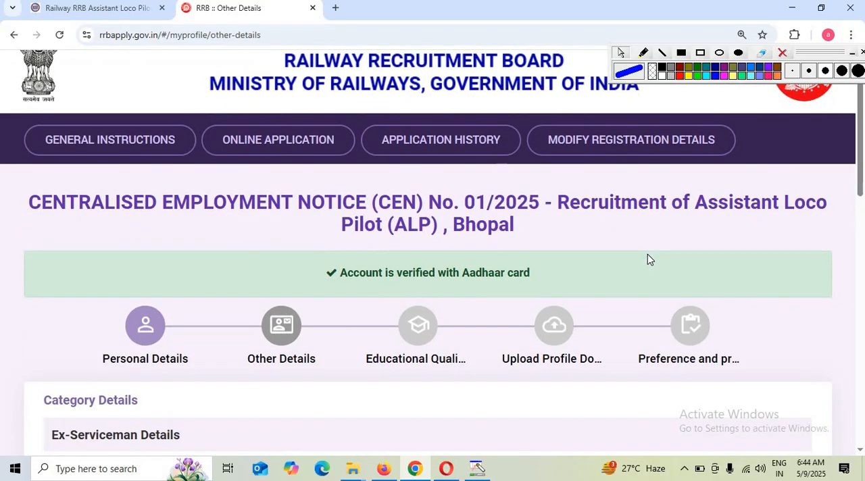
scroll(155, 412, down, 1)
click(132, 365)
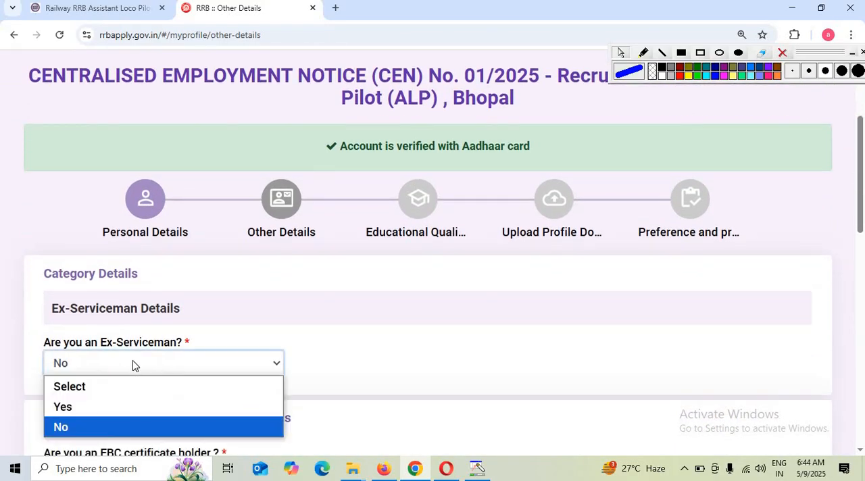
click(95, 427)
scroll(181, 418, down, 1)
scroll(182, 418, down, 1)
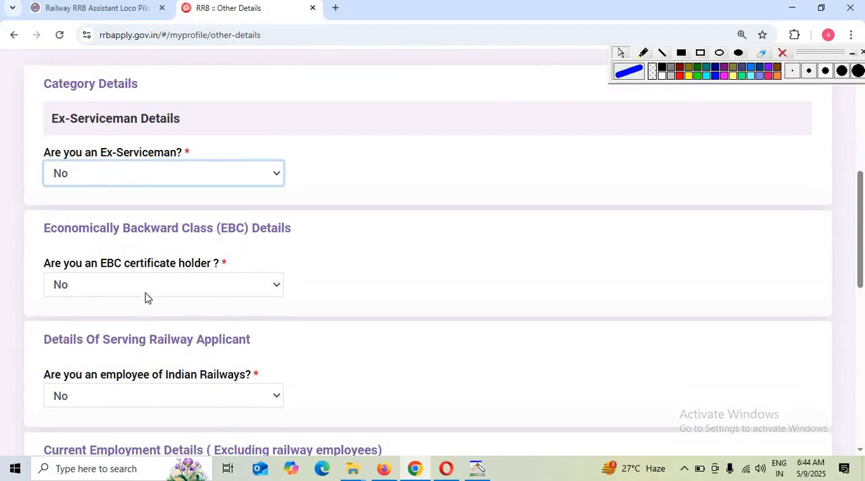
click(145, 289)
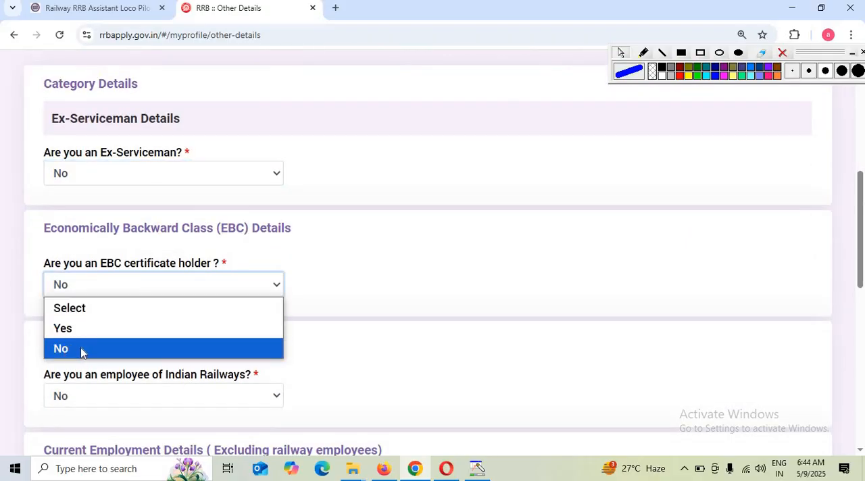
click(80, 348)
- Answer No to being an Indian Railways employee and set the current department/organization to Not Applicable
scroll(201, 344, down, 1)
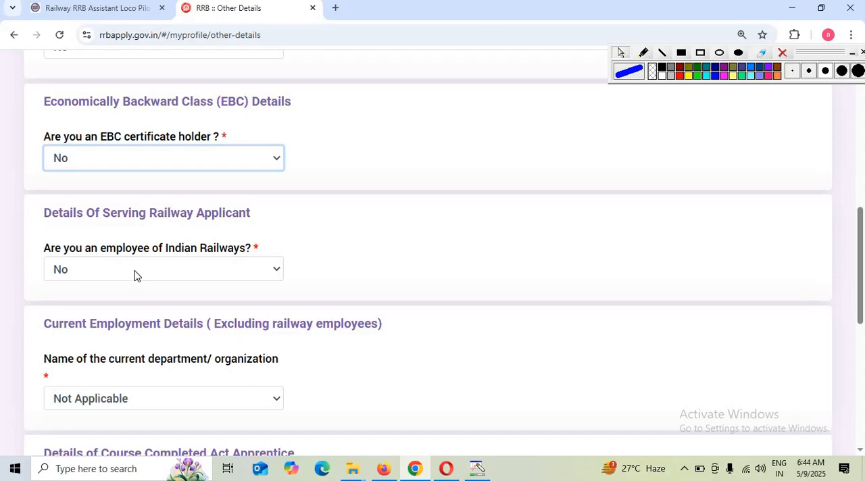
click(134, 271)
click(71, 334)
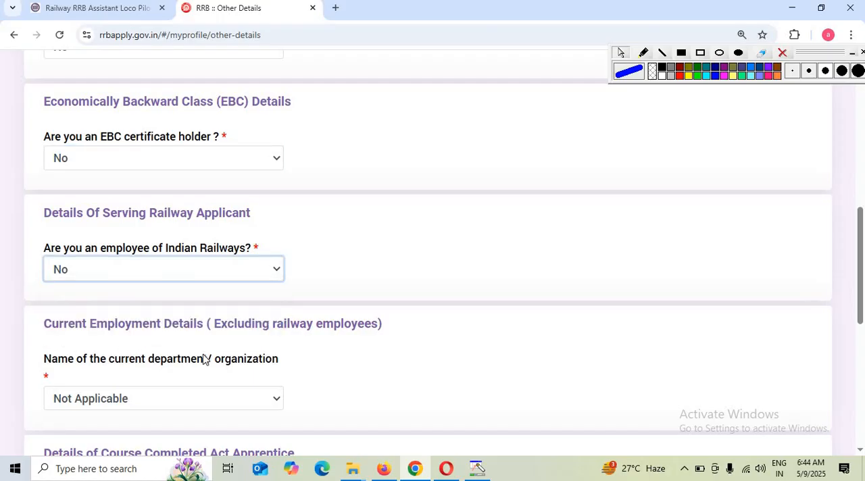
scroll(203, 351, down, 1)
click(142, 277)
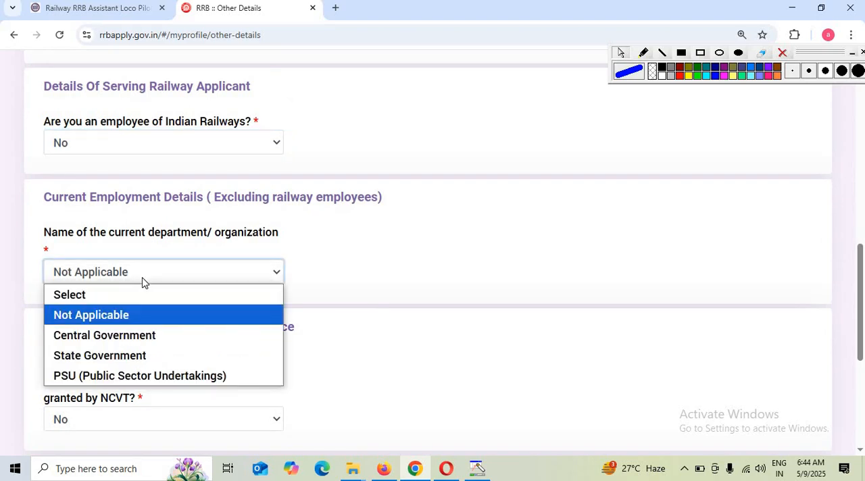
click(132, 322)
- Keep No for the Course Completed Act Apprentice question and read the caution in the fee refund bank details heading
scroll(183, 318, down, 2)
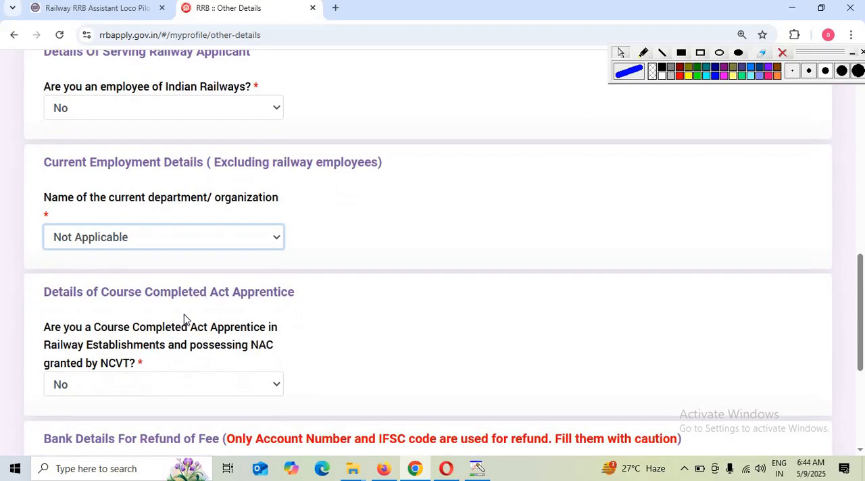
scroll(106, 316, up, 1)
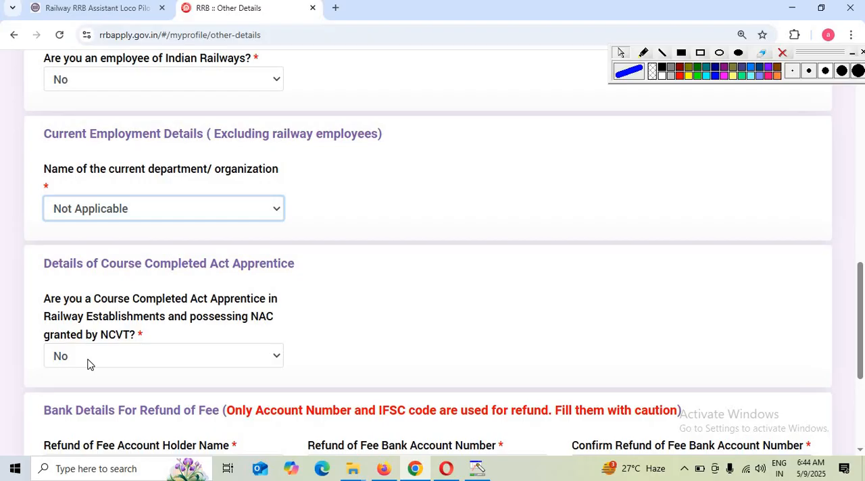
click(87, 364)
click(87, 362)
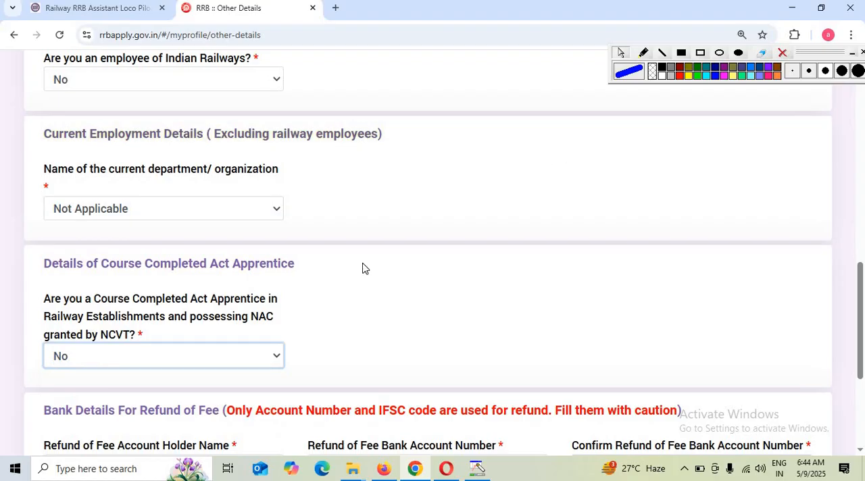
click(170, 363)
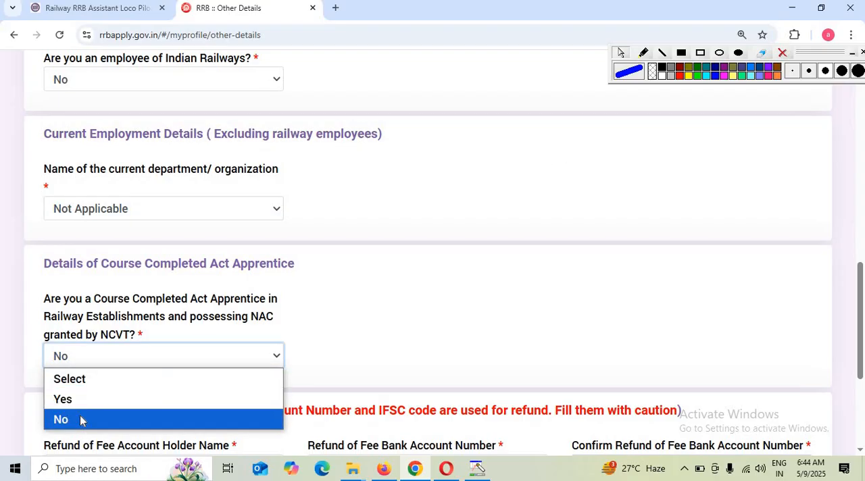
click(456, 318)
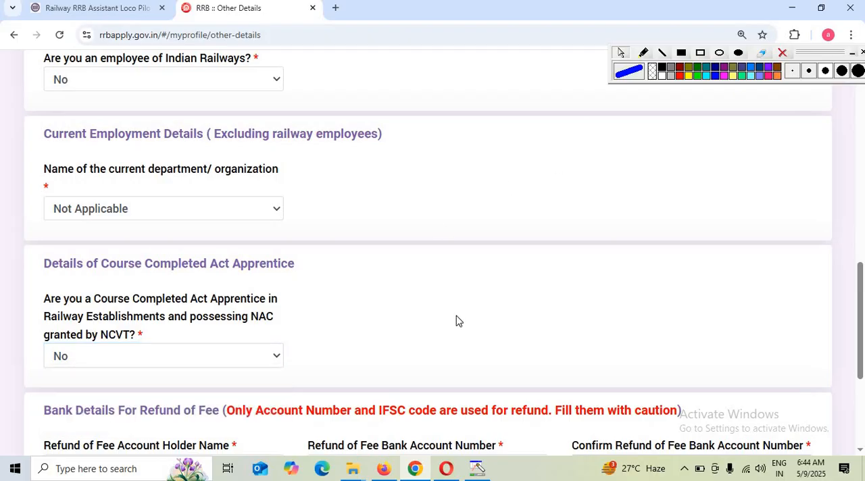
drag(223, 410, 578, 419)
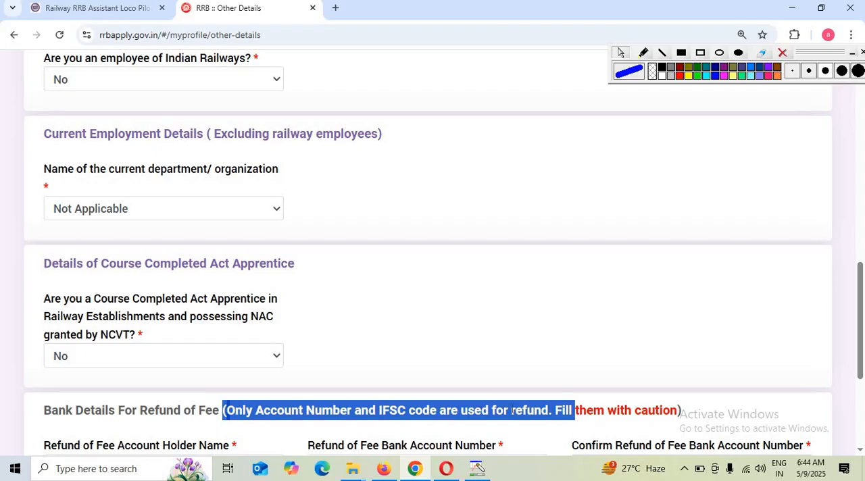
- Proceed from Other Details to the educational qualifications and save the updated Matriculation/SSLC entry
click(595, 410)
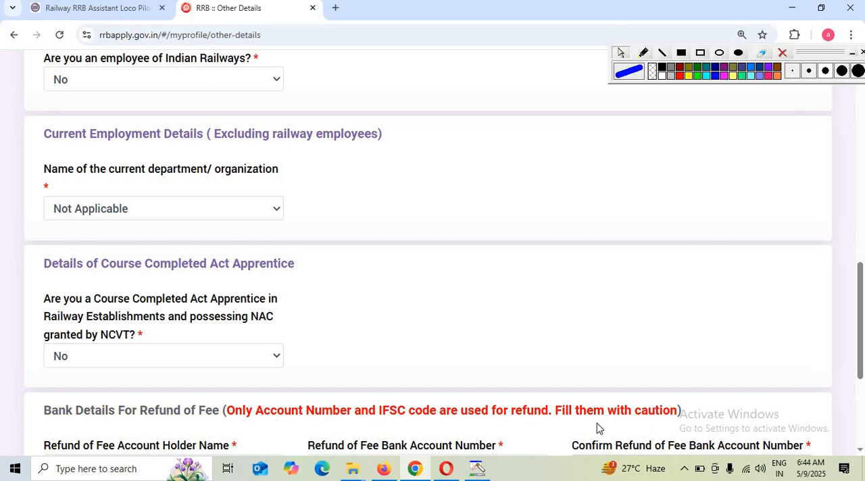
scroll(334, 158, down, 3)
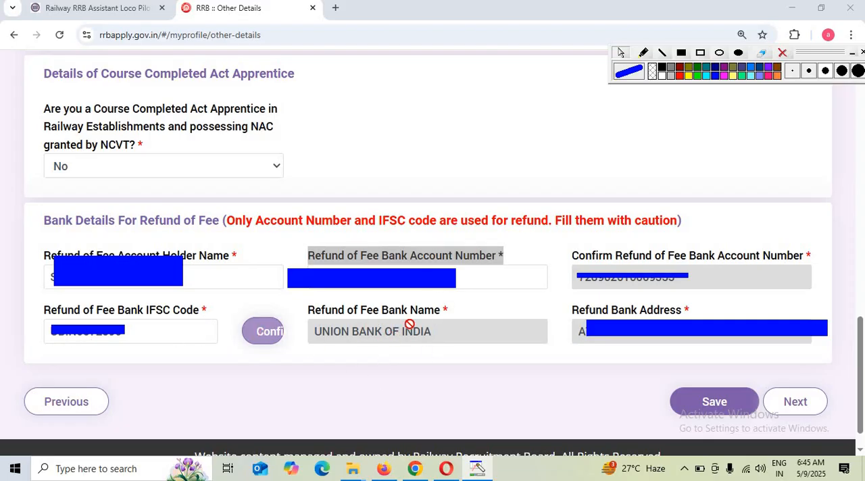
click(801, 401)
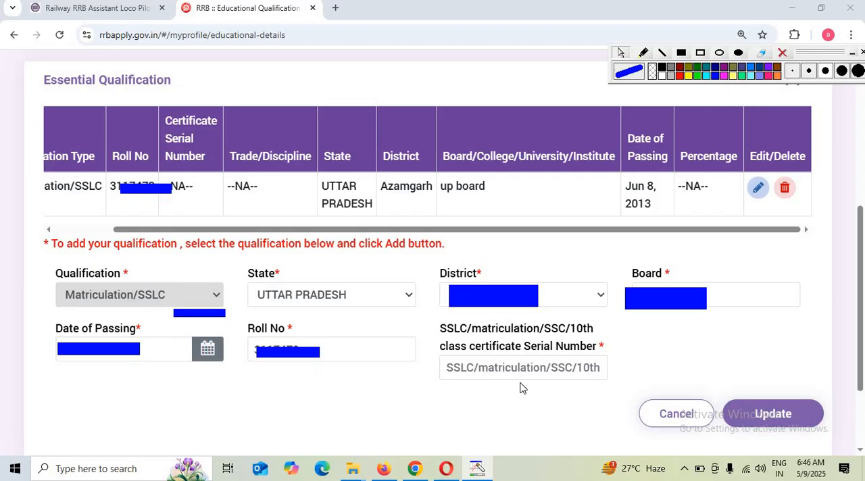
click(777, 415)
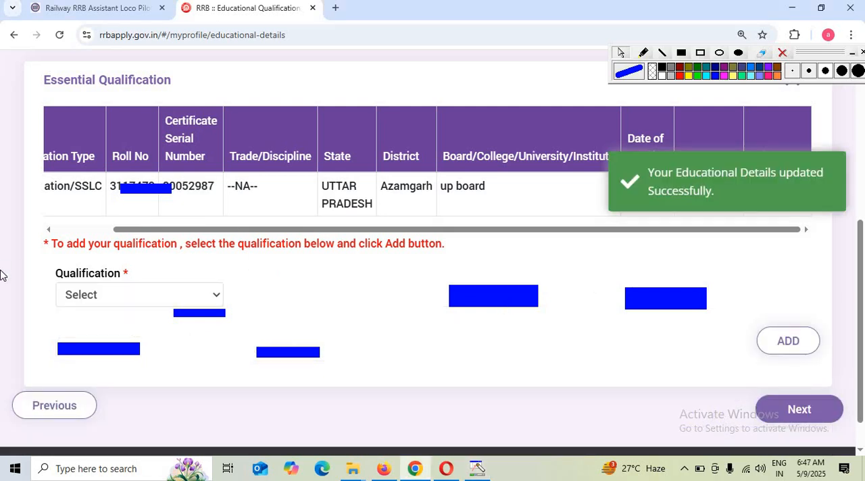
- Start a new essential qualification entry with ITI as the qualification and Electrician as the trade
click(158, 302)
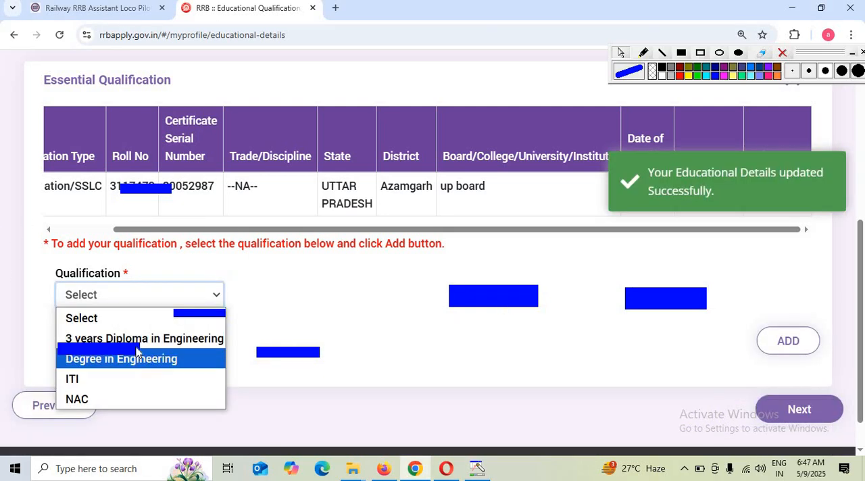
click(89, 384)
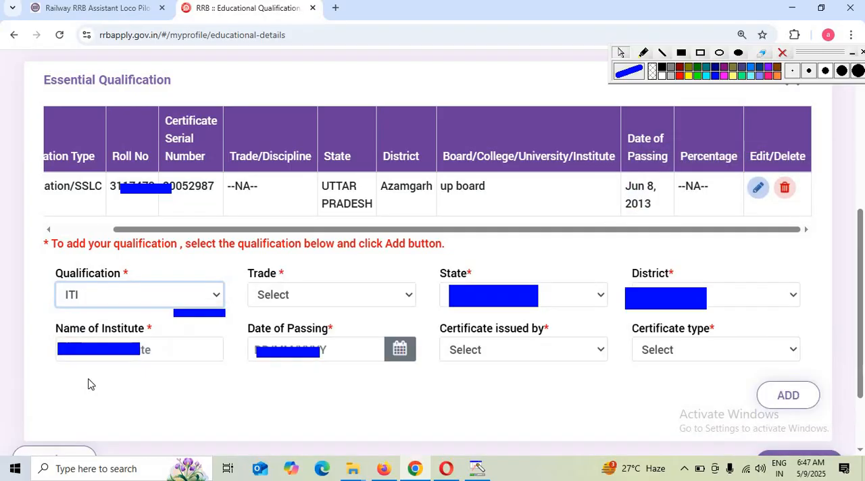
click(340, 293)
scroll(340, 142, down, 1)
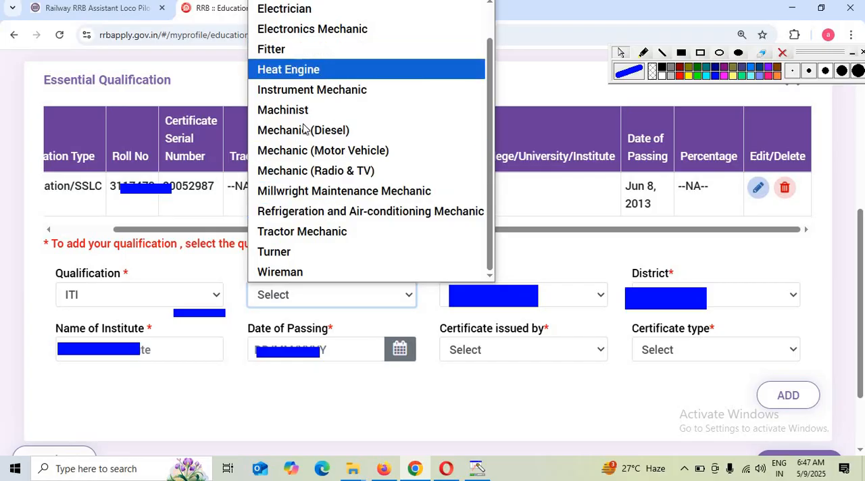
scroll(304, 75, up, 1)
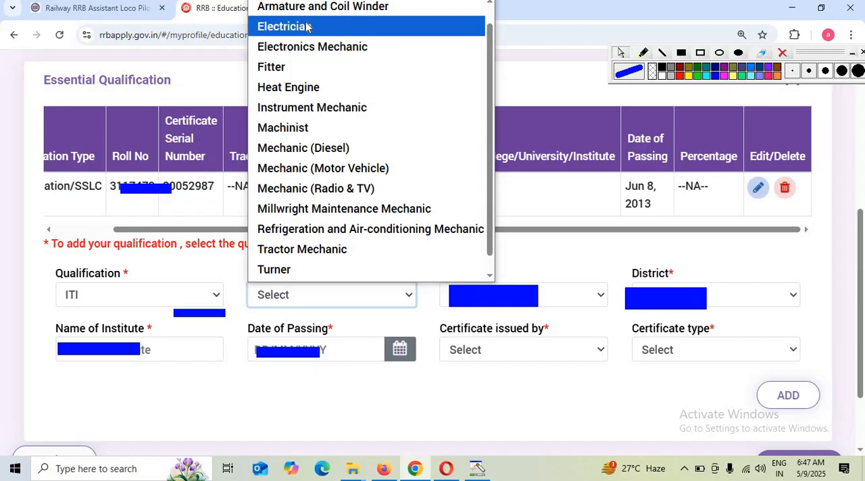
click(284, 27)
- Set the ITI qualification's state to Uttar Pradesh and its district to Azamgarh
click(491, 292)
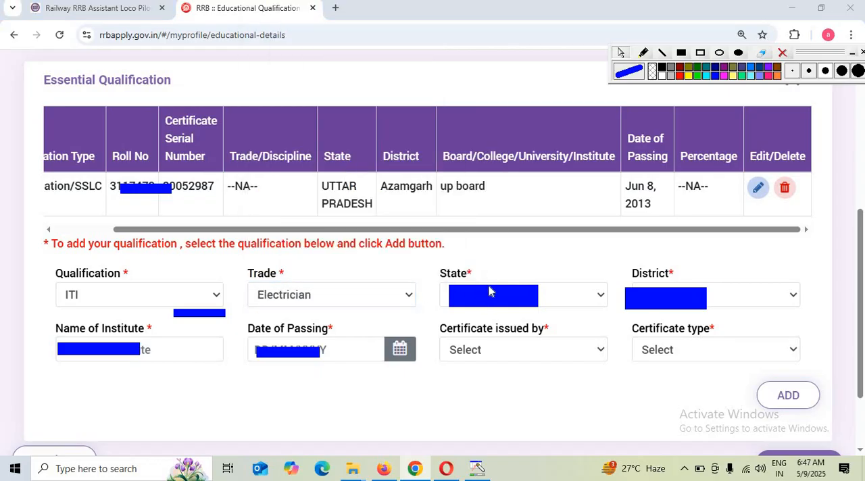
click(586, 297)
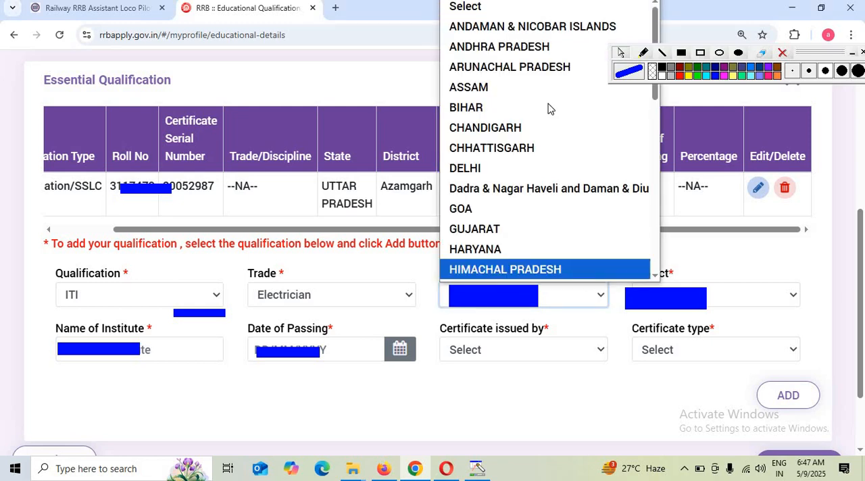
scroll(540, 162, down, 5)
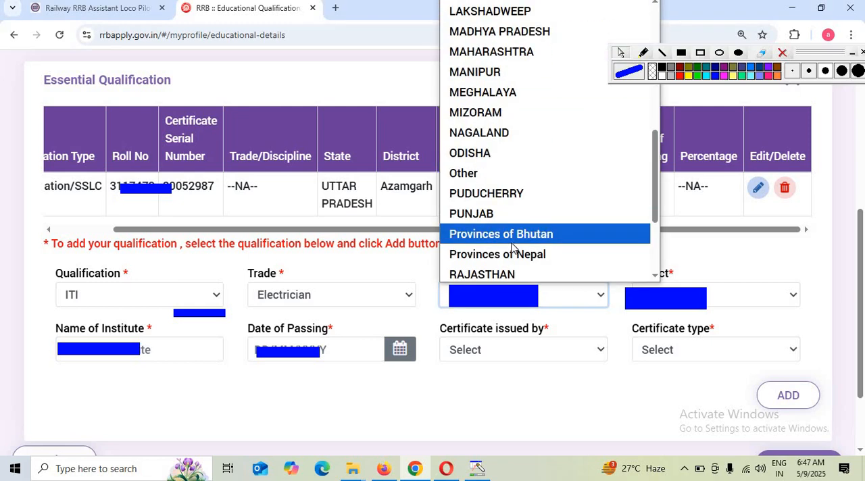
scroll(514, 250, down, 3)
click(505, 233)
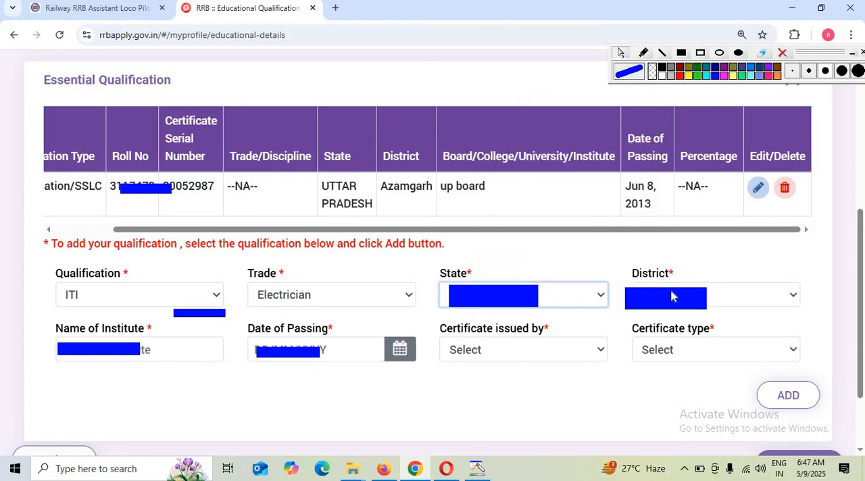
click(795, 298)
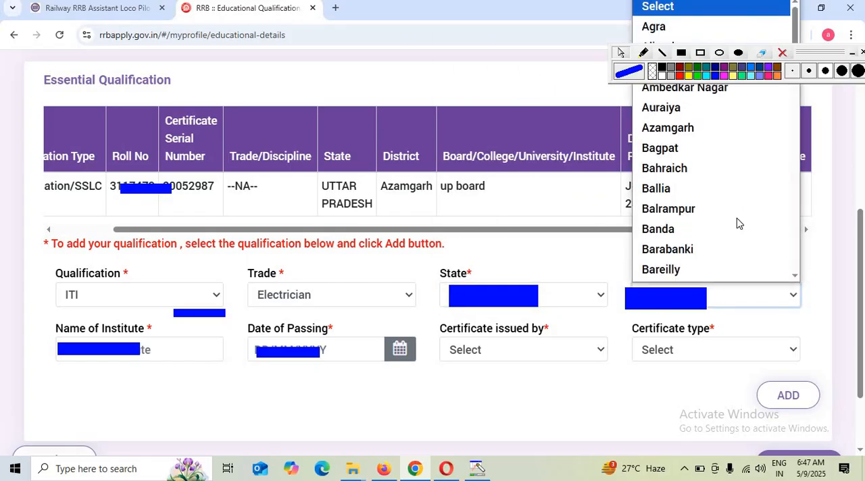
click(689, 128)
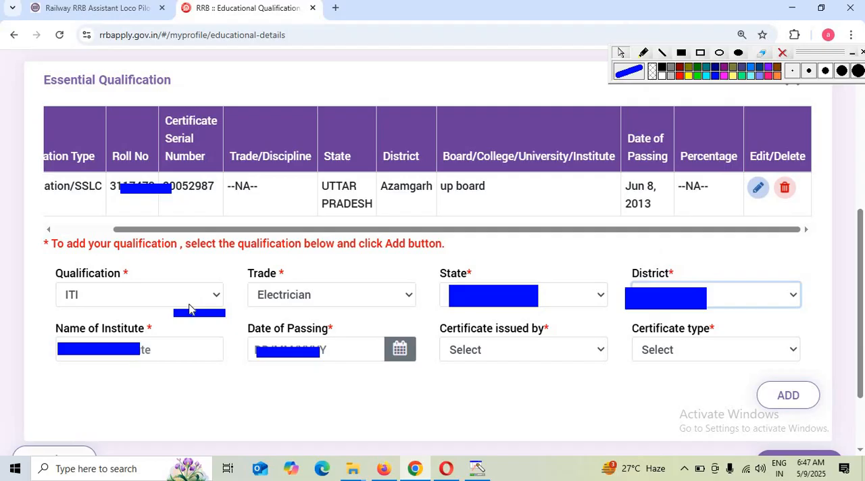
- Set the ITI certificate's issuer to NCVT and its type to National Trade certificate (NTC), and add the qualification
click(153, 351)
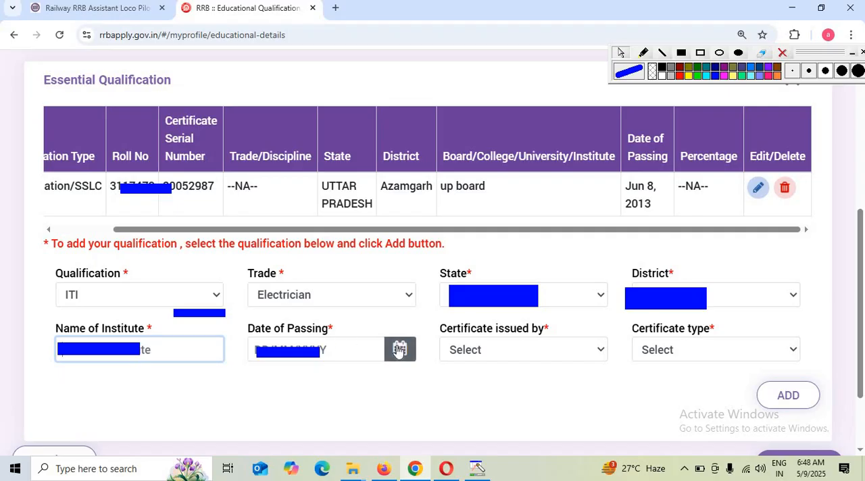
click(493, 357)
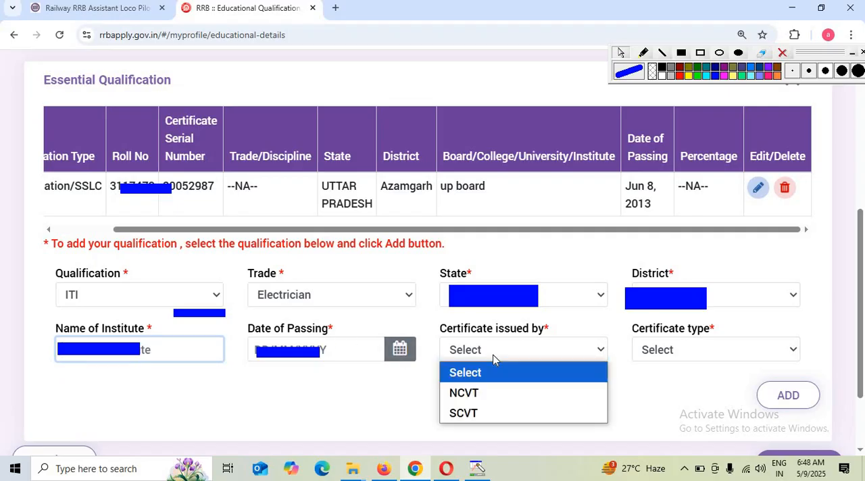
click(471, 394)
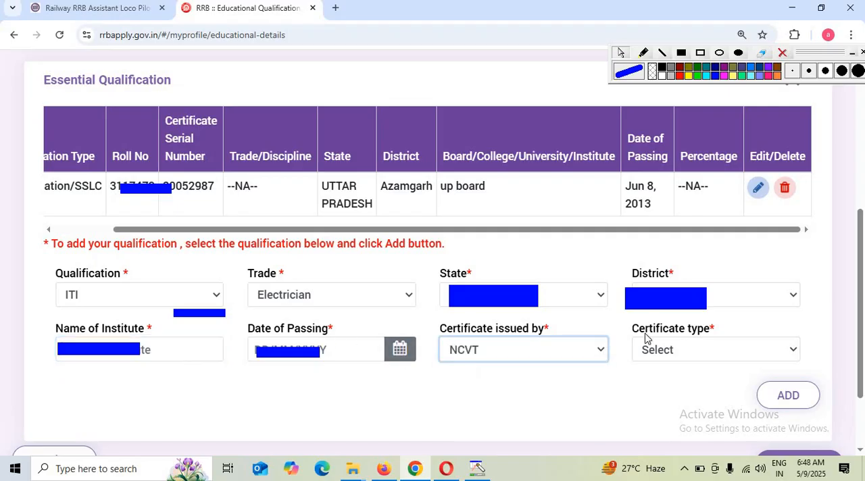
click(683, 350)
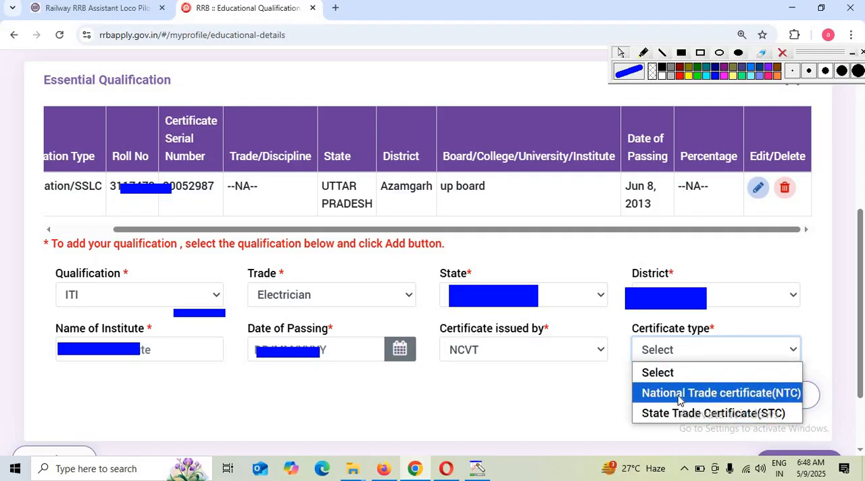
click(677, 414)
click(694, 359)
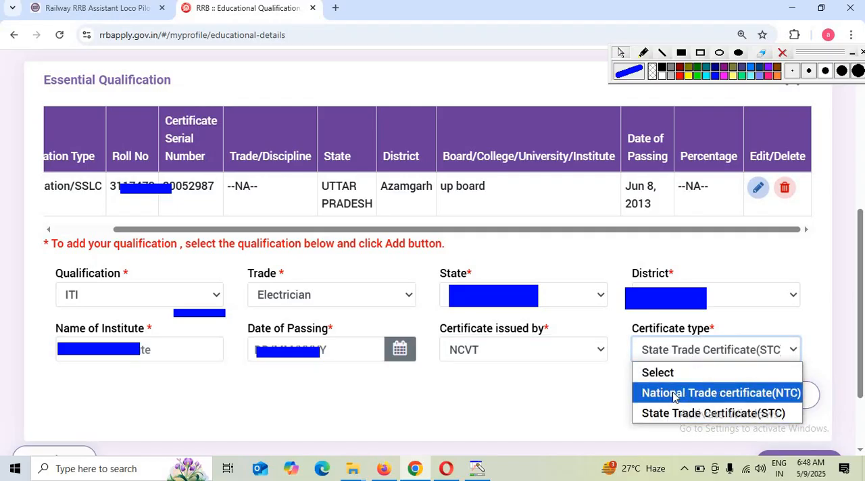
click(674, 394)
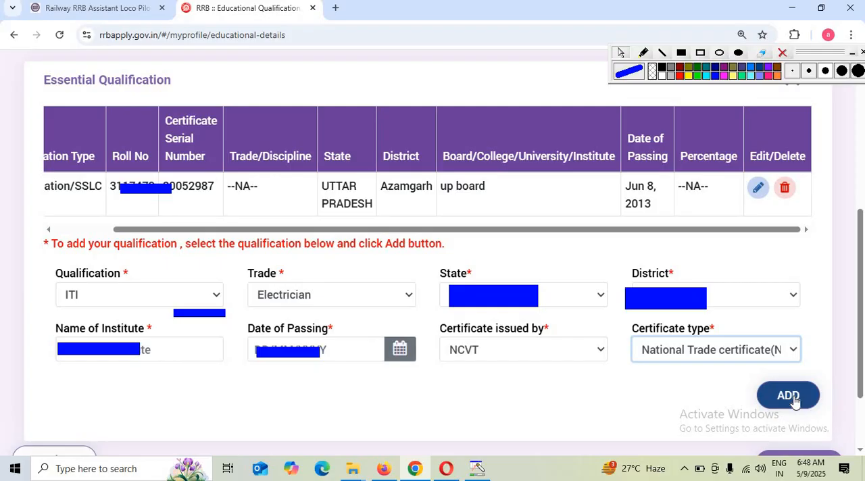
click(788, 396)
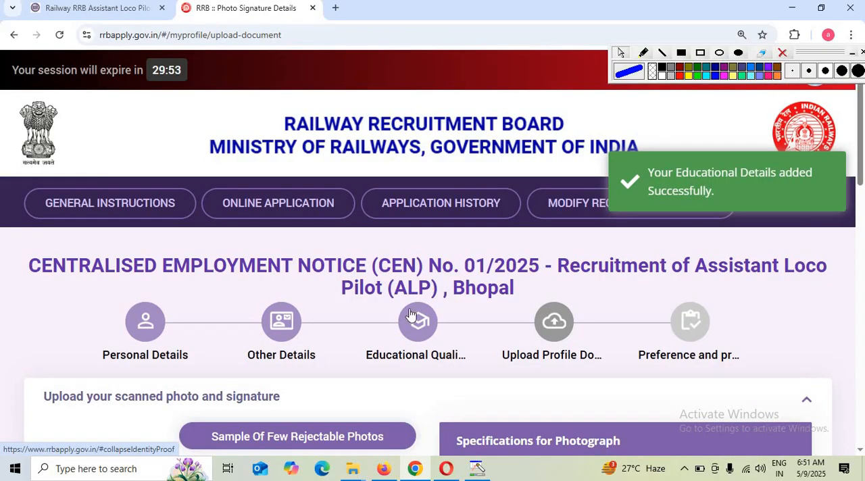
- Review the passport photograph's file size limits and specifications on the document upload page
scroll(552, 367, down, 4)
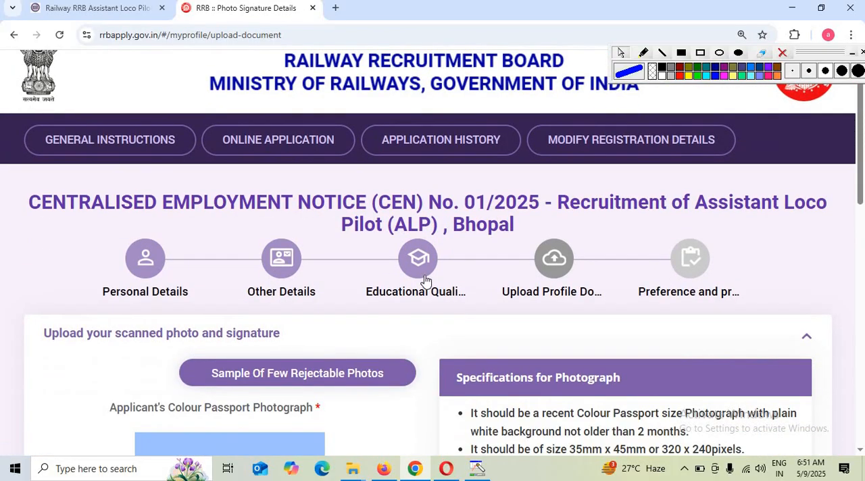
scroll(191, 404, down, 4)
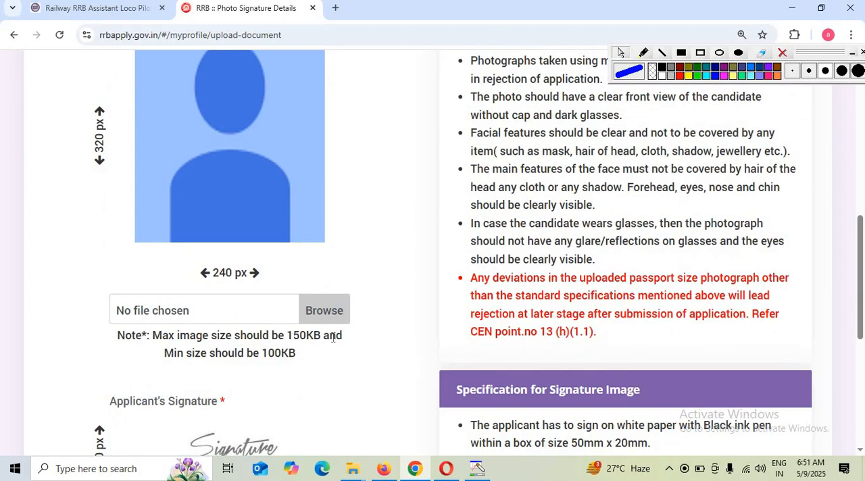
drag(287, 338, 343, 337)
drag(268, 353, 335, 358)
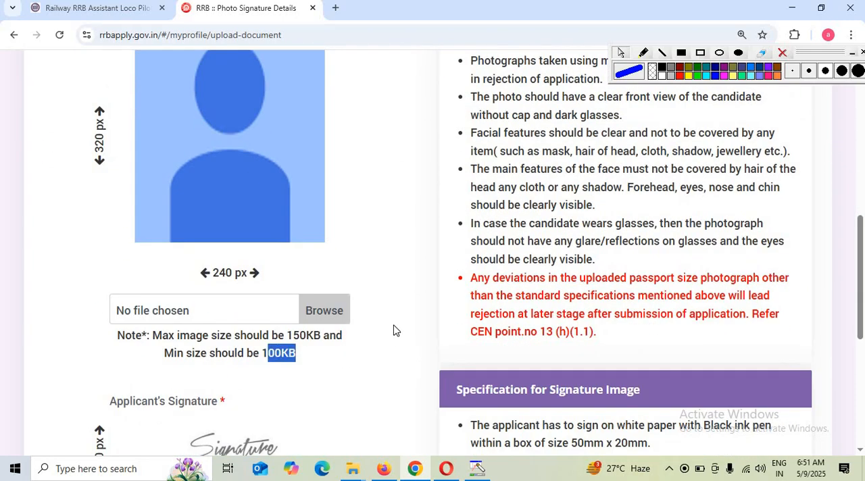
scroll(394, 331, up, 1)
scroll(305, 214, up, 2)
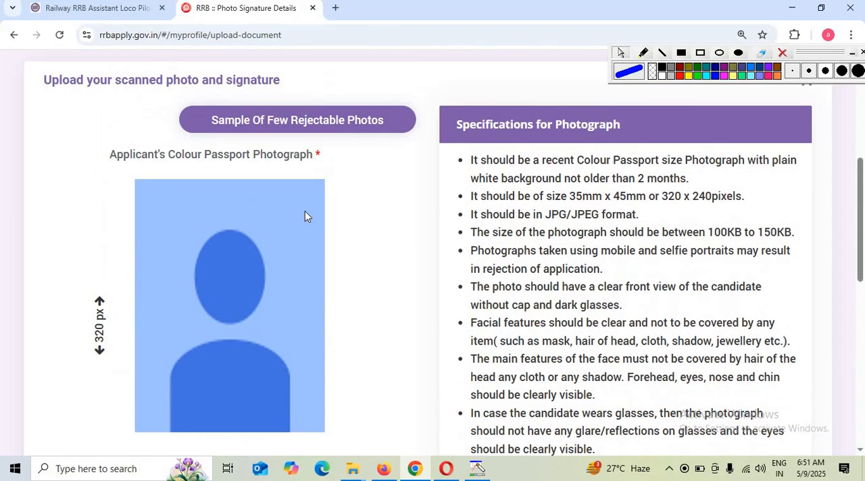
- View the samples of rejectable and acceptable photos, then close them
click(301, 136)
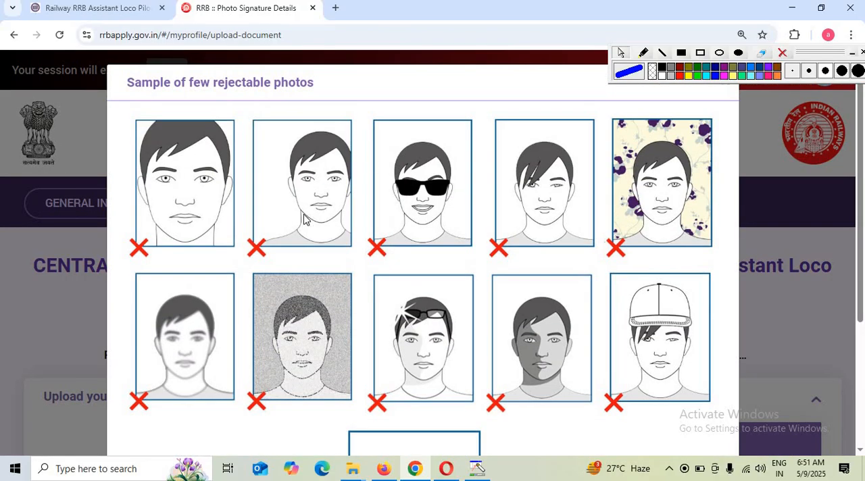
scroll(439, 226, down, 1)
scroll(439, 264, down, 1)
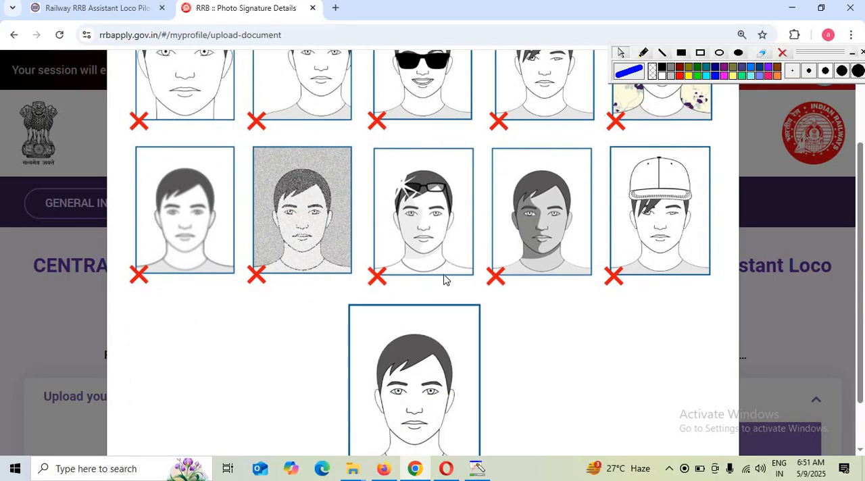
scroll(469, 357, down, 1)
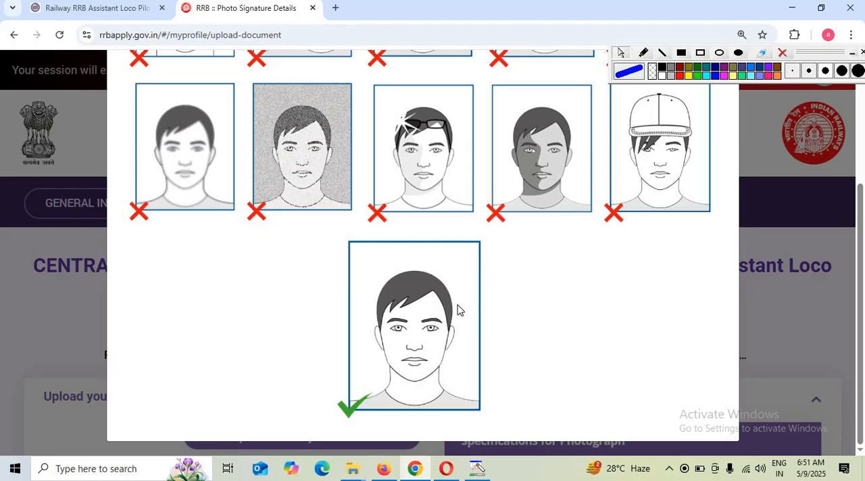
click(777, 322)
- Check the signature image specifications and proceed from the photo and signature upload to the post preference section
scroll(365, 284, down, 10)
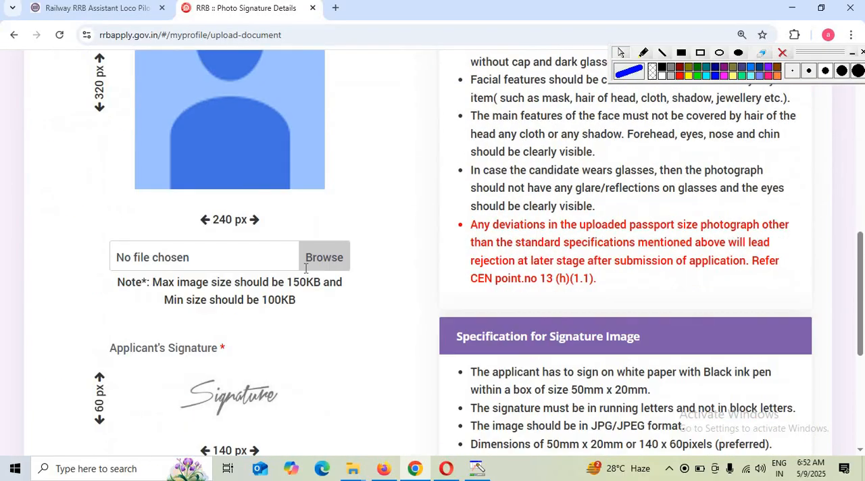
scroll(342, 359, down, 4)
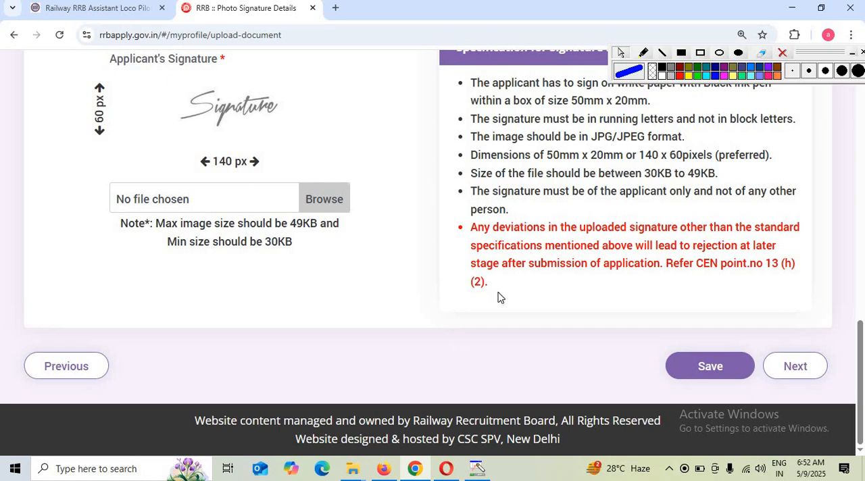
click(796, 368)
- Add WR Assistant Loco Pilot as first and WCR Assistant Loco Pilot as second post preference for RRB Bhopal, and review the order
scroll(476, 312, down, 2)
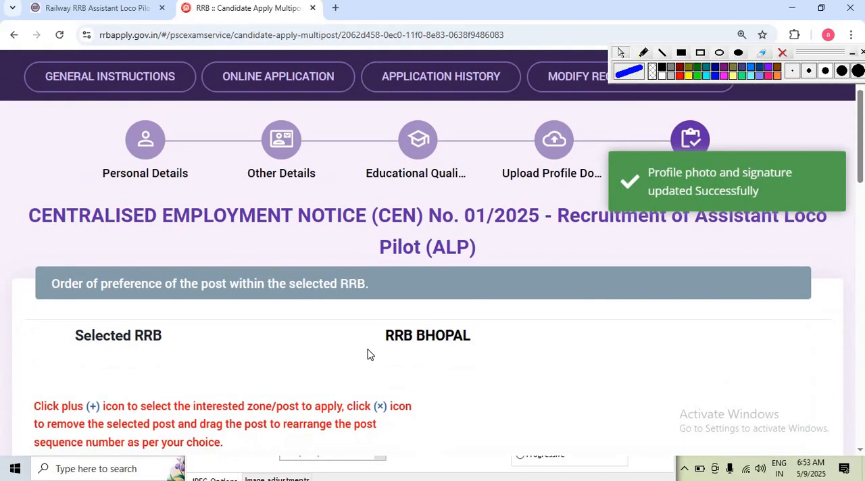
scroll(368, 355, down, 2)
scroll(327, 359, down, 1)
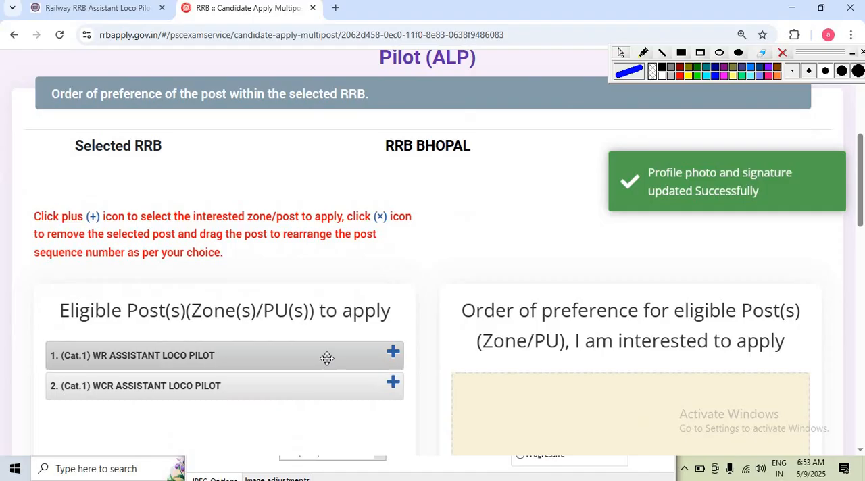
click(392, 353)
click(390, 355)
scroll(460, 372, down, 3)
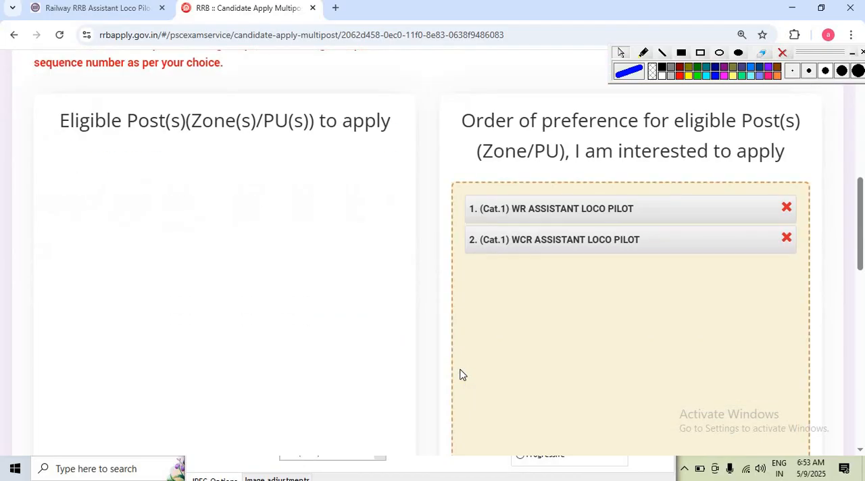
scroll(409, 285, up, 3)
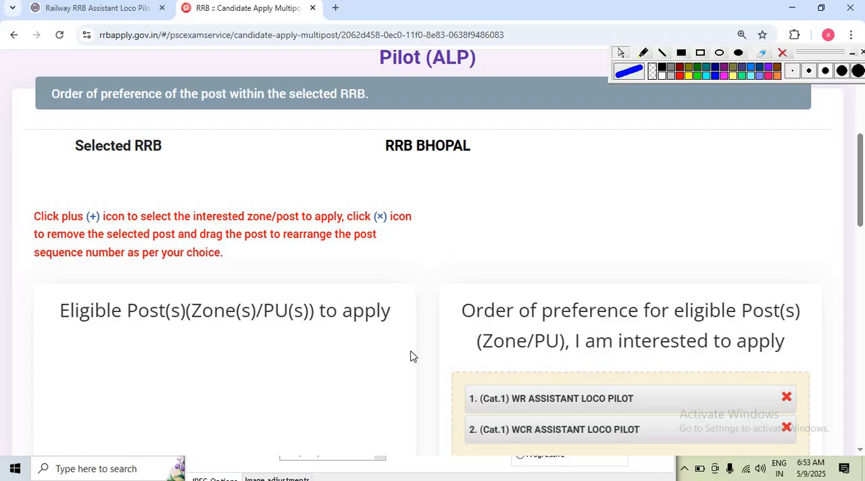
scroll(411, 356, down, 6)
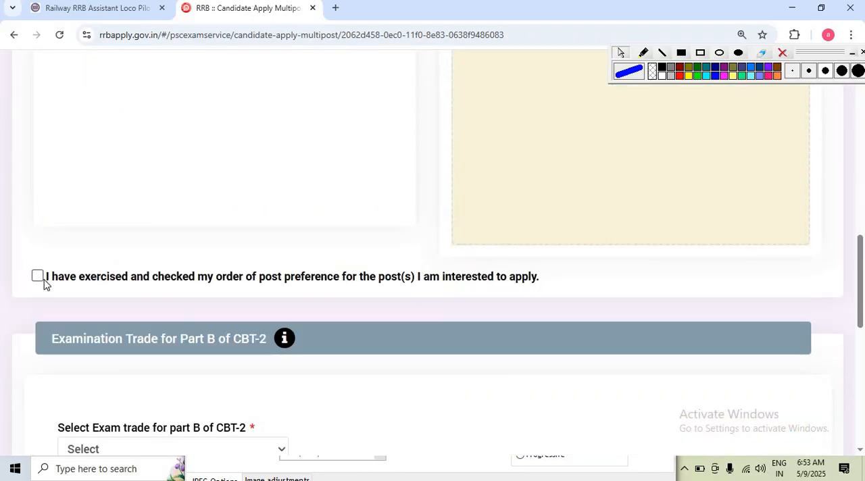
- Confirm that the order of post preference was checked and select Electrician as the exam trade for Part B of CBT-2
click(38, 277)
scroll(93, 283, down, 4)
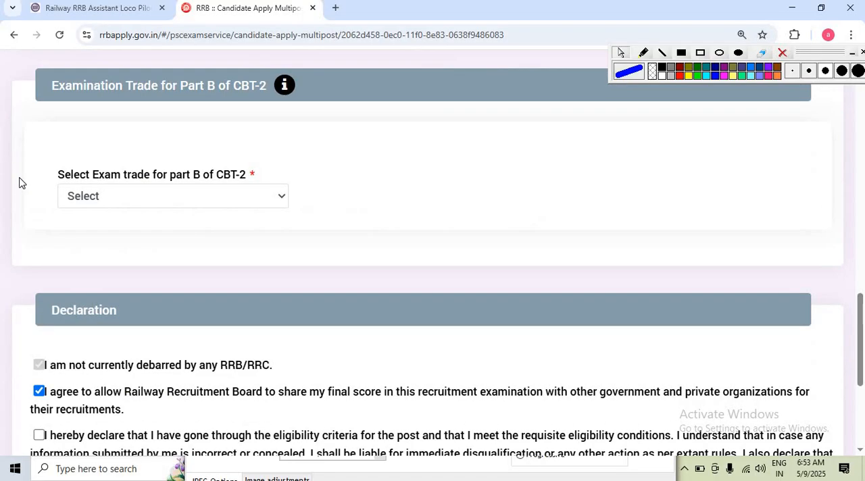
click(134, 203)
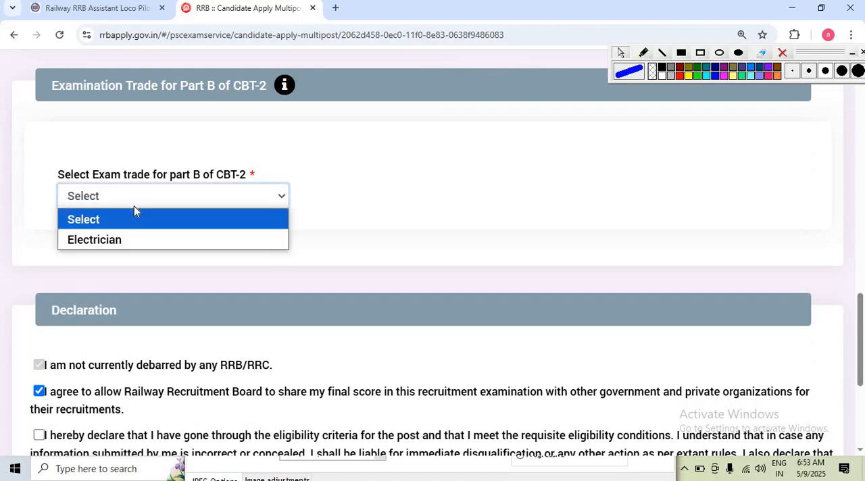
click(126, 242)
- Accept the eligibility declaration and enter AZAMGARH as the place of declaration
scroll(241, 228, down, 4)
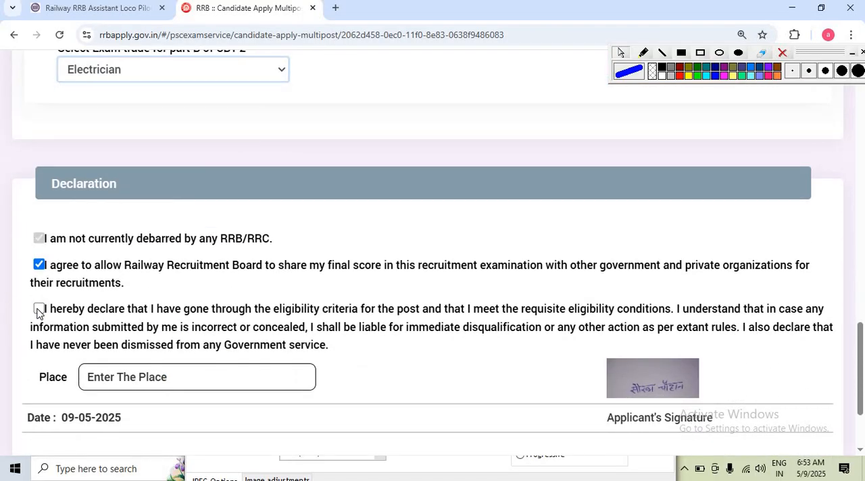
click(38, 309)
click(170, 381)
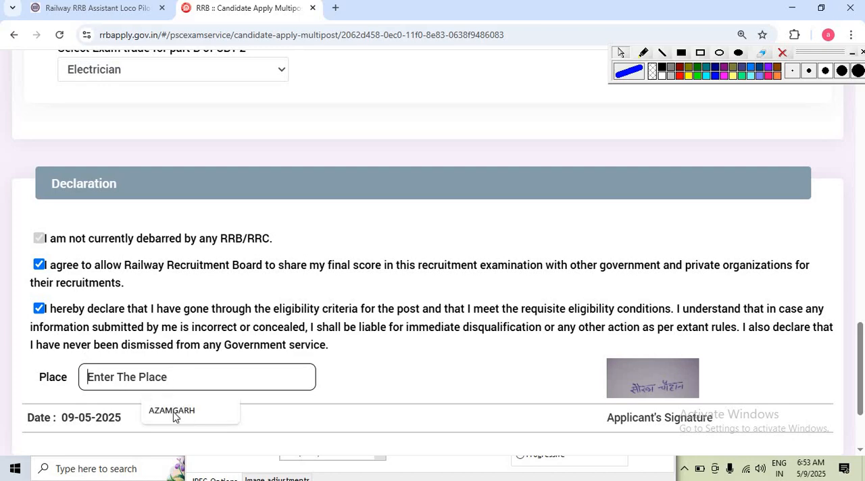
click(186, 415)
- Preview the completed application, go through its details and confirm that they have been re-checked and found correct
scroll(608, 419, down, 2)
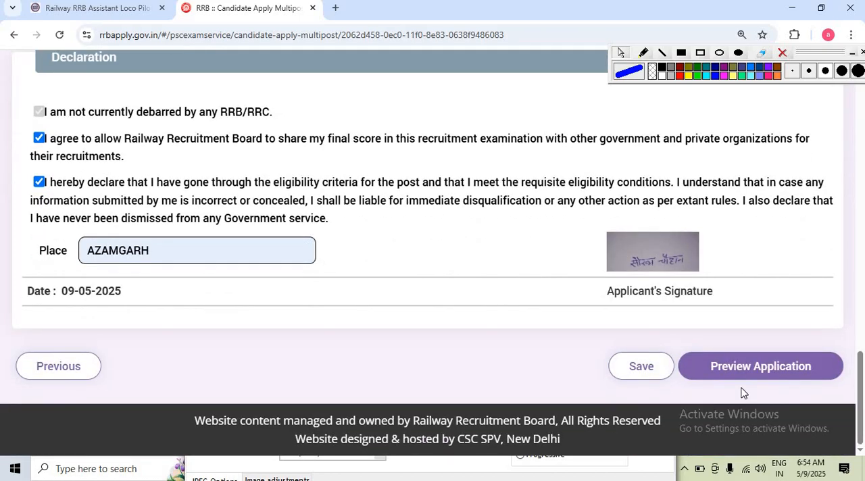
click(764, 374)
scroll(387, 226, down, 5)
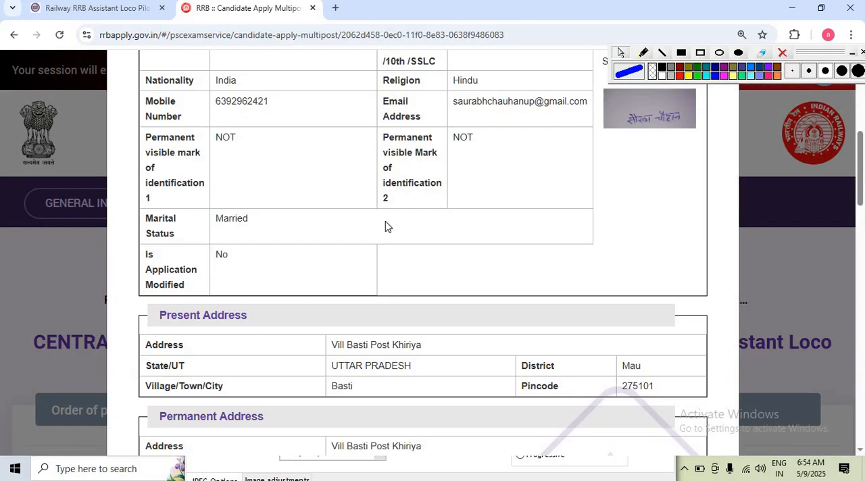
scroll(385, 225, down, 15)
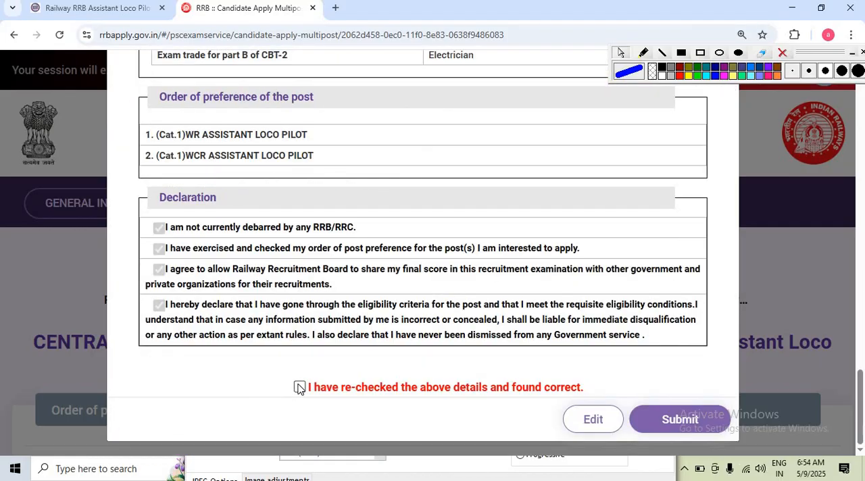
click(300, 387)
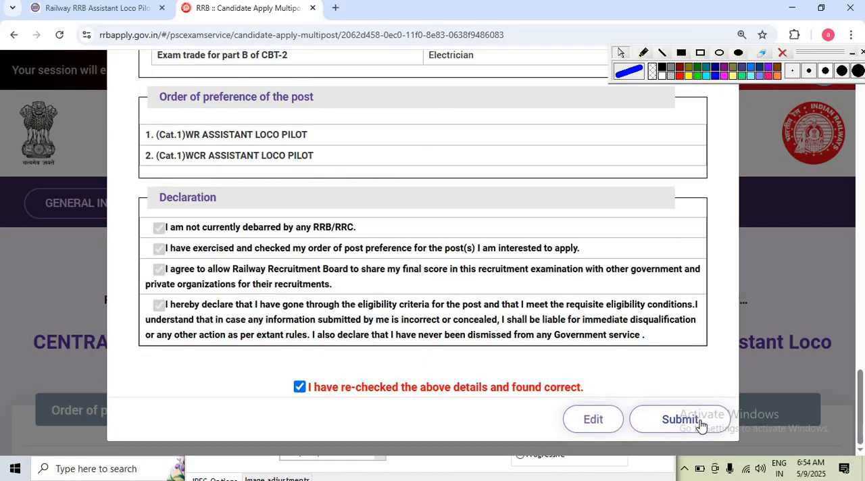
- Submit the application, read the notice about corrections after submission and confirm the submission
click(679, 420)
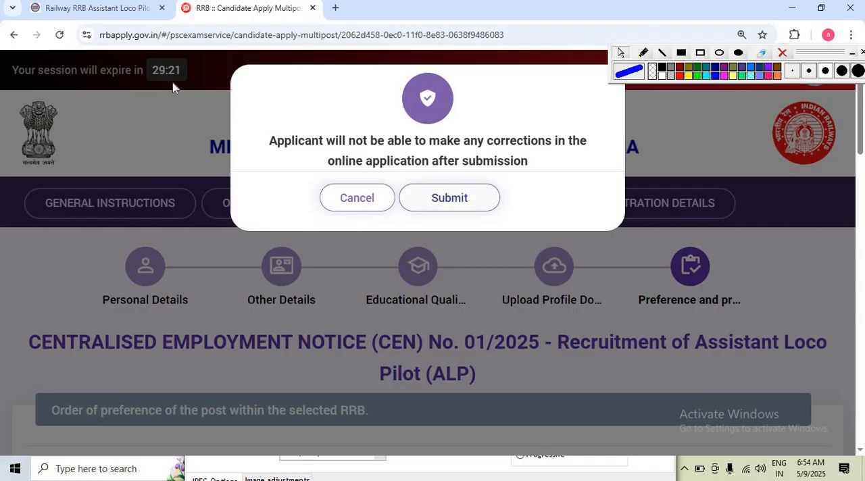
drag(306, 137, 552, 149)
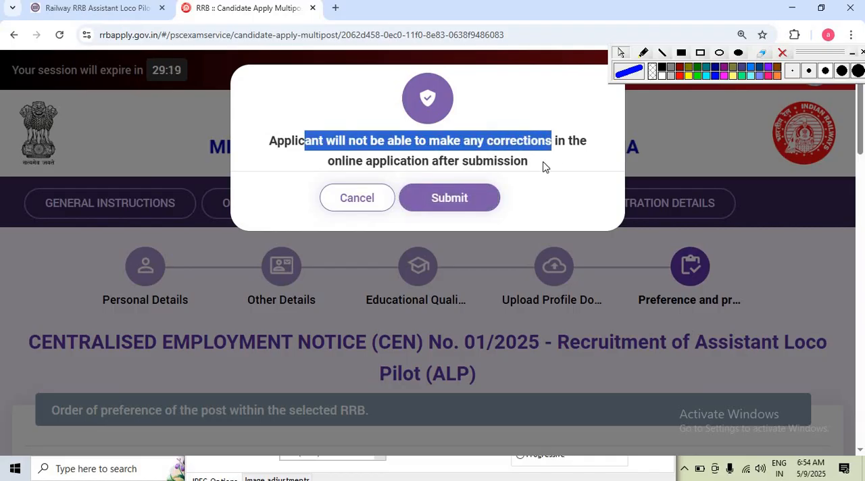
click(534, 170)
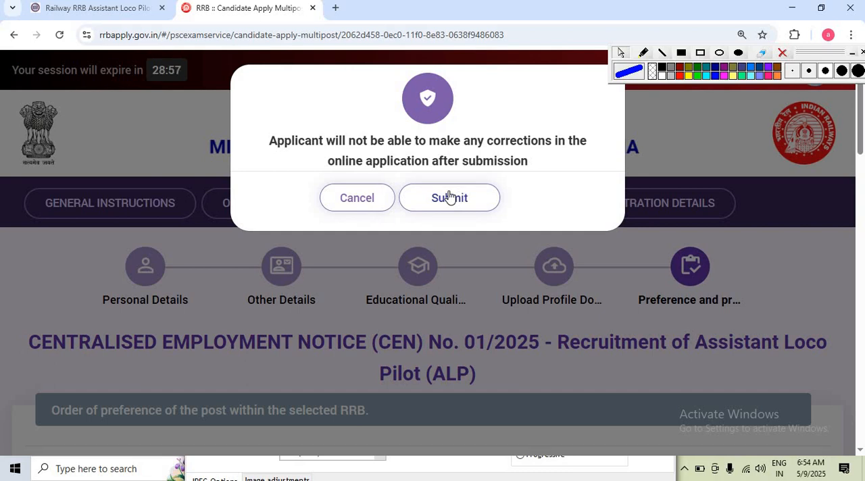
click(451, 197)
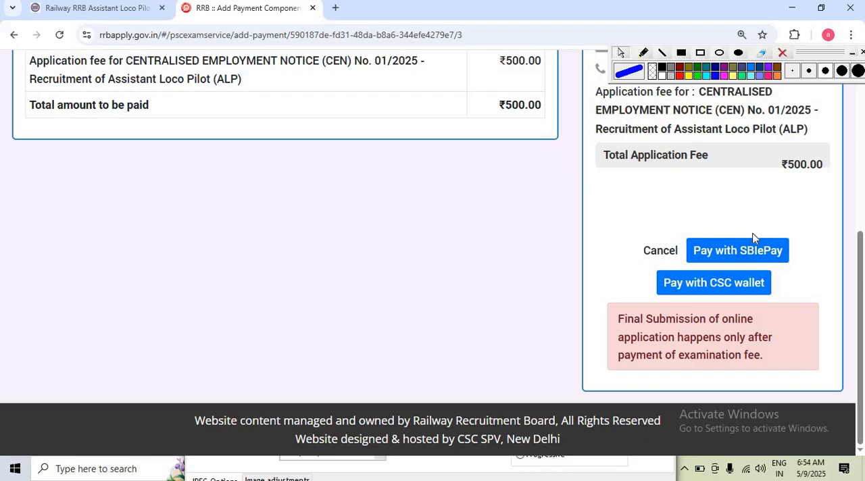
- Choose SBIePay for the application fee, agree to the terms and conditions and proceed to the payment gateway
click(780, 255)
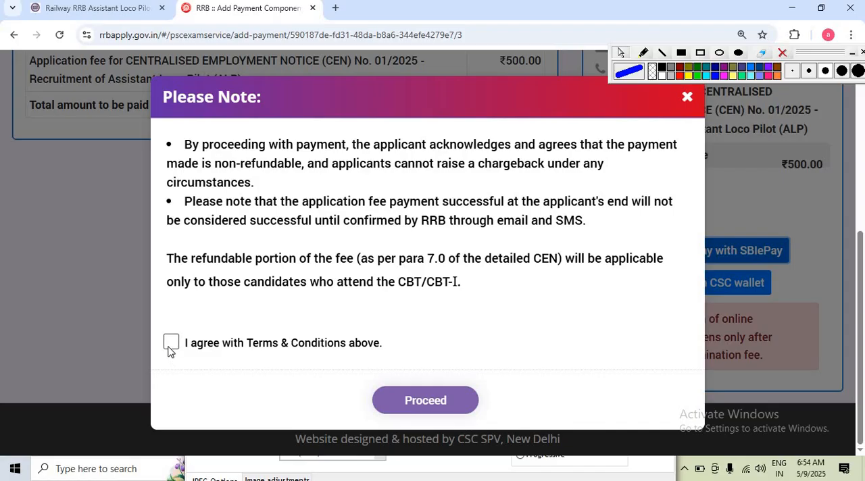
click(171, 342)
click(424, 400)
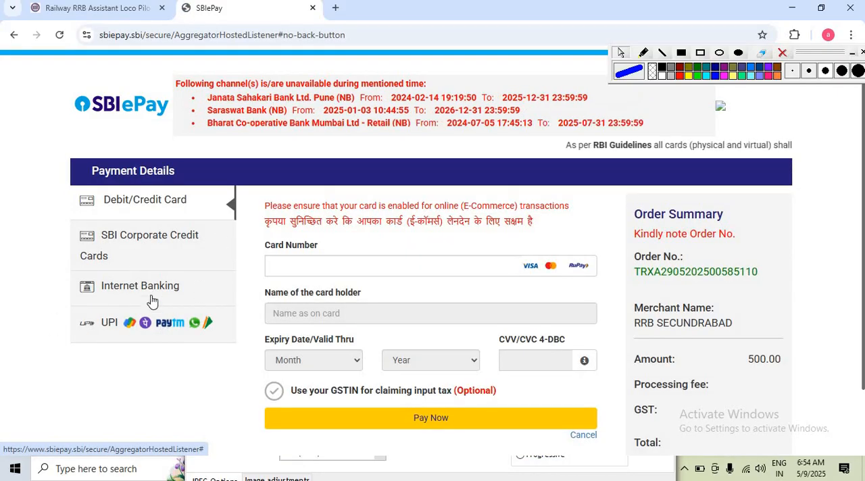
- Pay the application fee through UPI using the UPI QR option
click(143, 328)
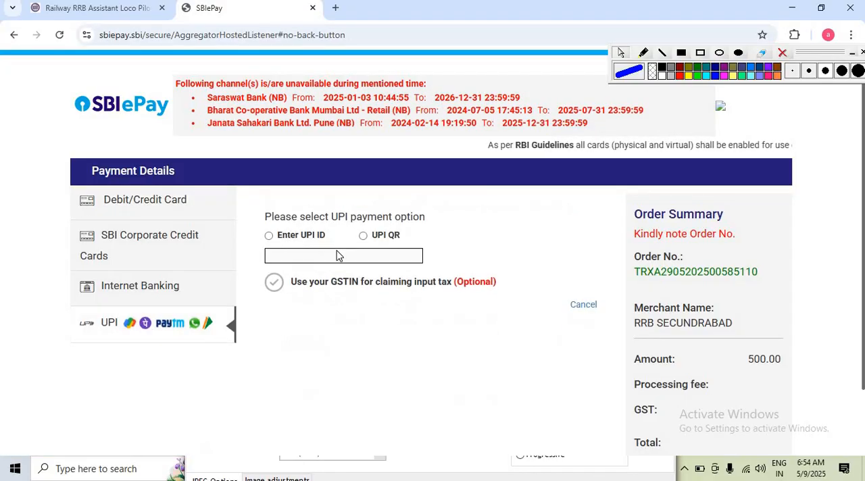
click(371, 238)
click(561, 312)
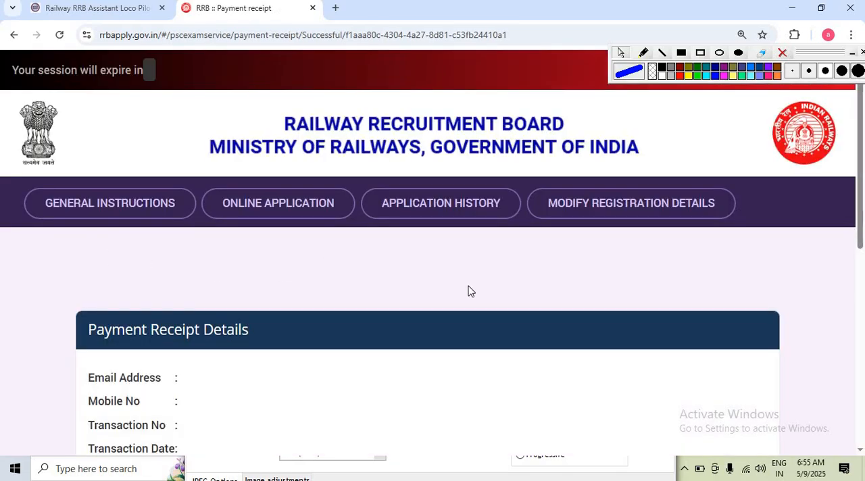
- Open the submitted Assistant Loco Pilot (ALP) application from the application history
click(442, 211)
scroll(587, 247, down, 1)
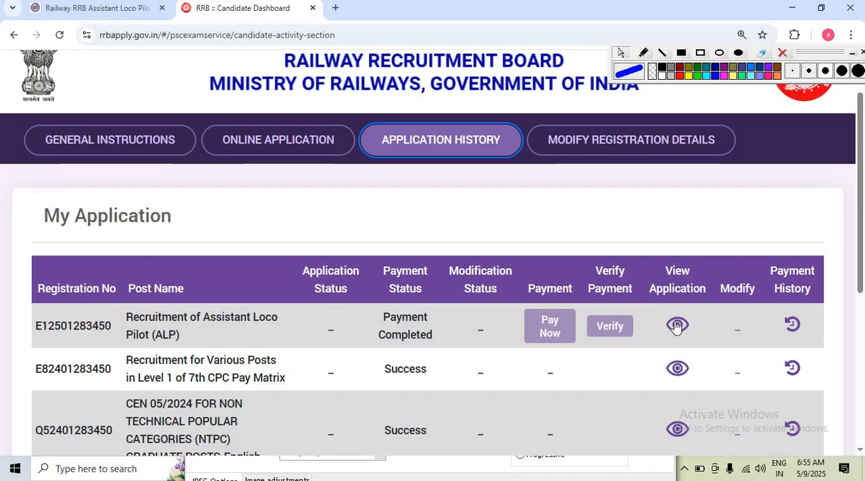
click(676, 326)
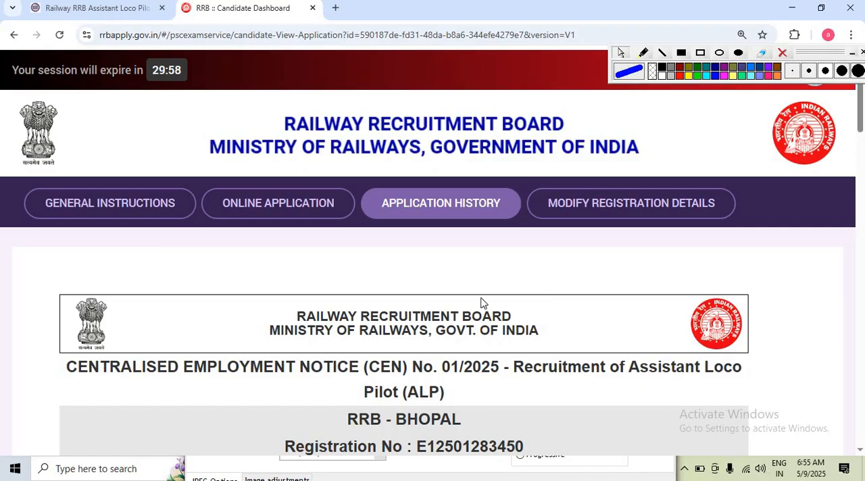
- Print the submitted application form from the end of the application view
scroll(511, 352, down, 20)
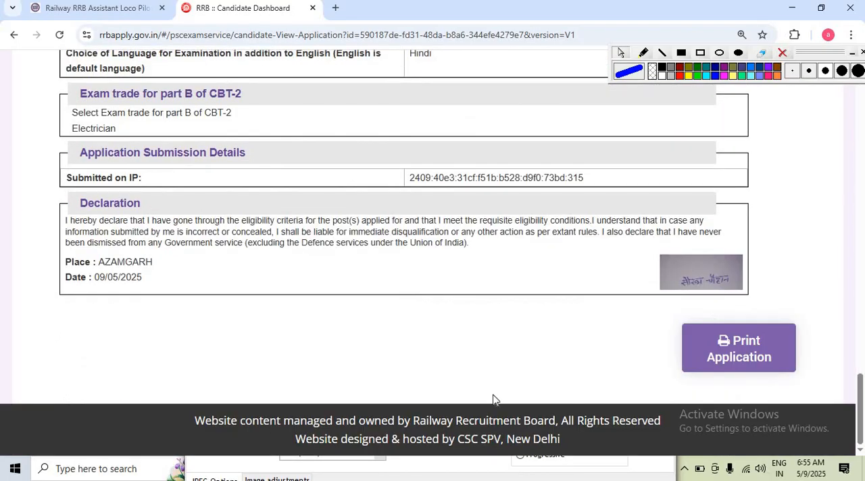
click(717, 348)
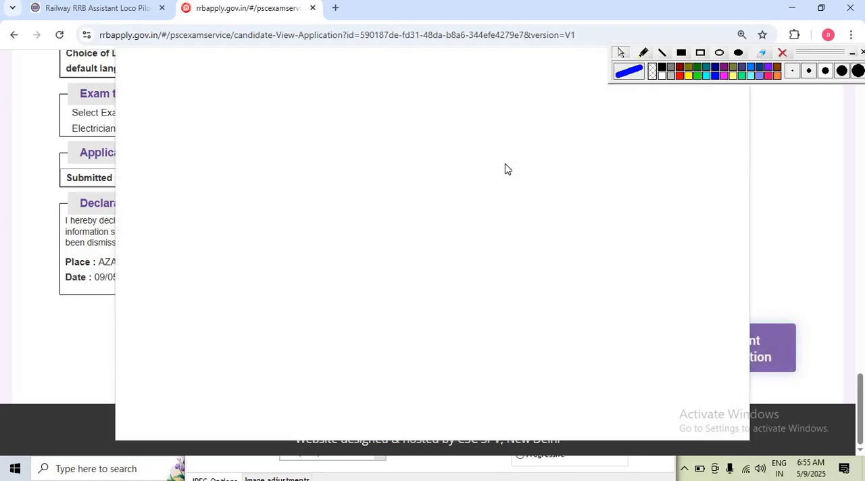